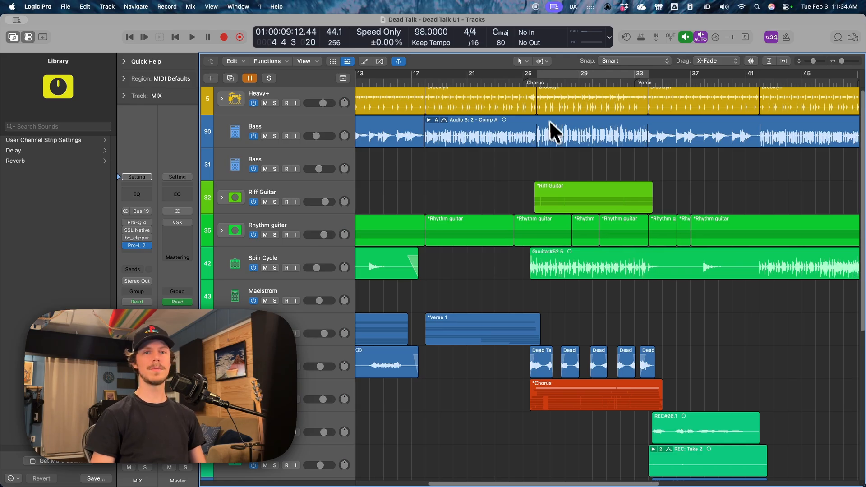
# Step: Play the full mix from the start of the chorus, then return to the beginning of the song
pyautogui.doubleClick(536, 79)
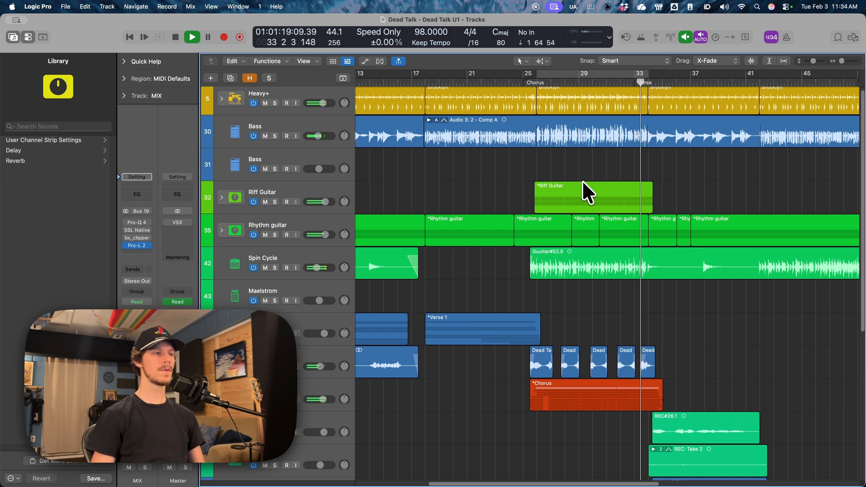
pyautogui.press('space')
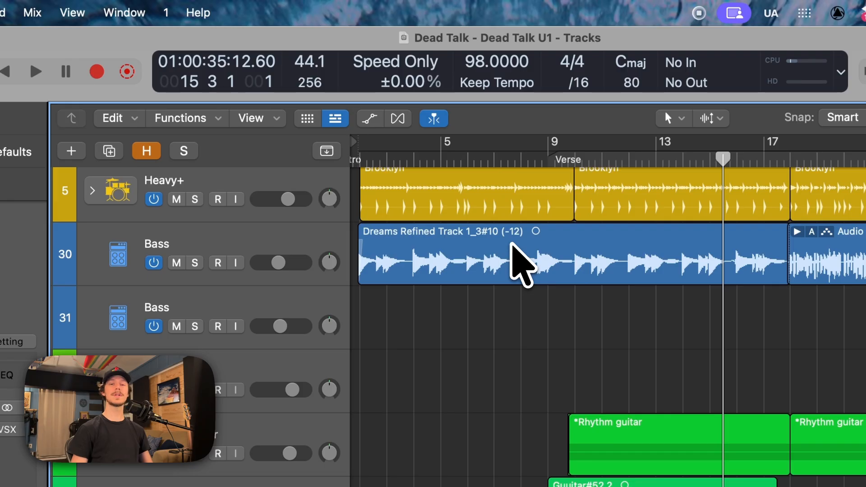
pyautogui.moveTo(453, 163); pyautogui.dragTo(359, 185)
# Step: Solo the Heavy+ drum track and play it from the start of the chorus at bar 26
pyautogui.click(267, 179)
pyautogui.press('space')
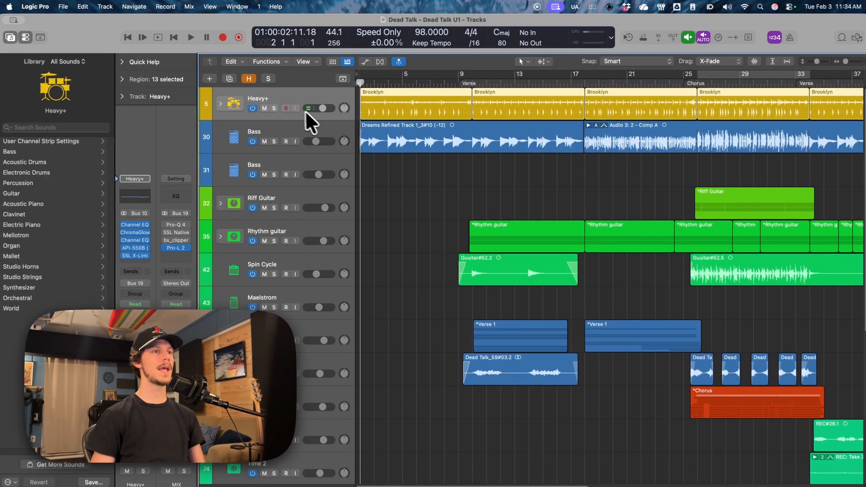
pyautogui.click(275, 107)
pyautogui.click(693, 87)
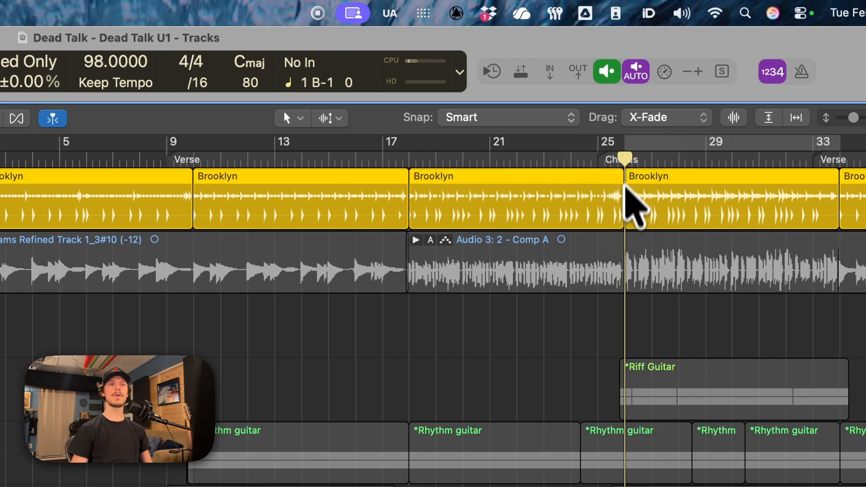
pyautogui.hscroll(10, 625, 186)
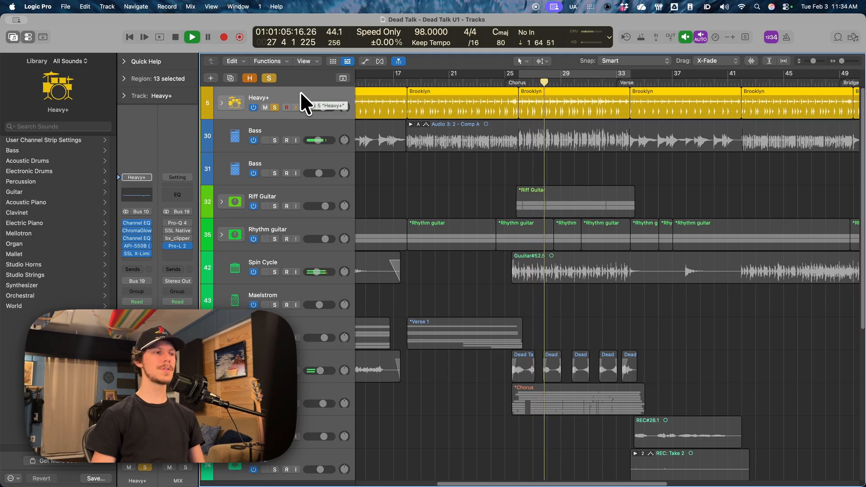
pyautogui.press('space')
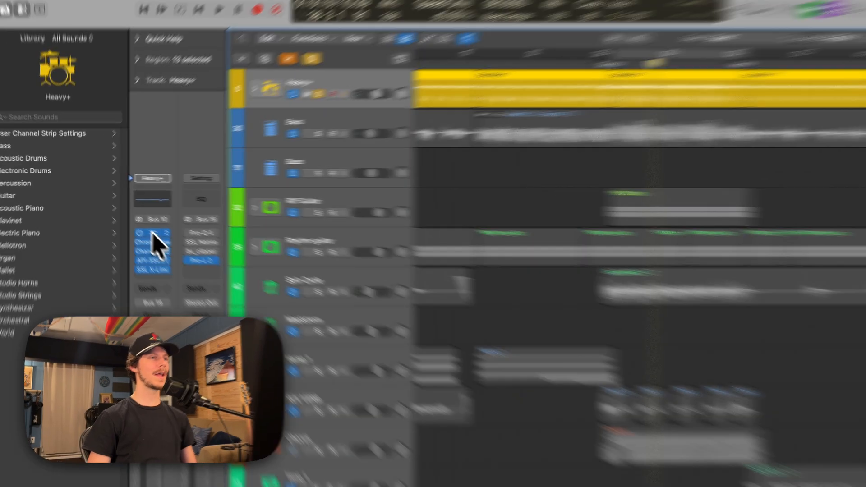
# Step: Examine the first Channel EQ, the ChromaGlow and the second Channel EQ settings on the Heavy+ drum track
pyautogui.click(136, 223)
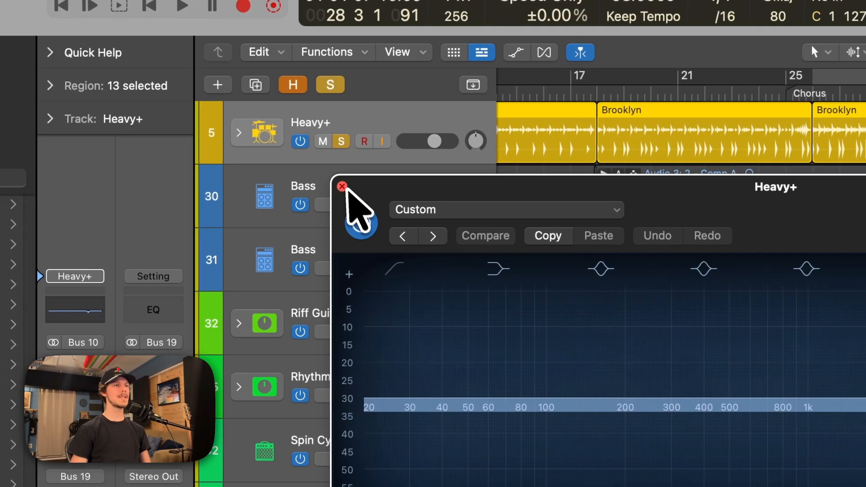
pyautogui.click(342, 186)
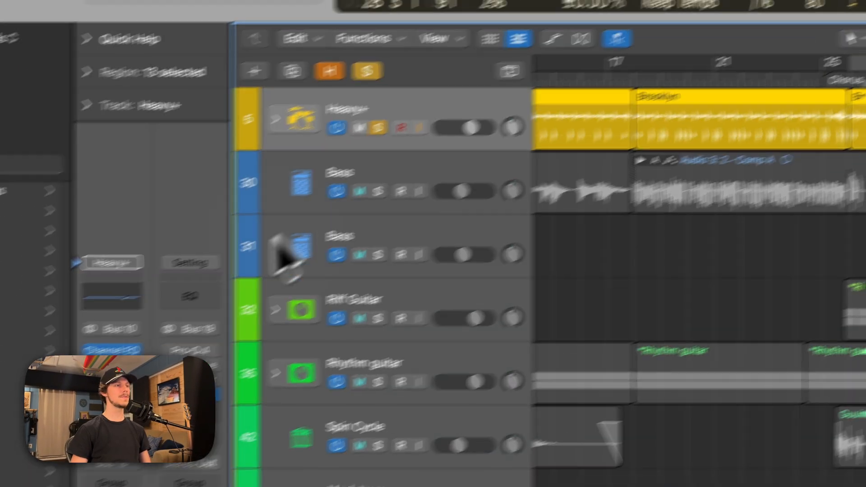
pyautogui.click(76, 380)
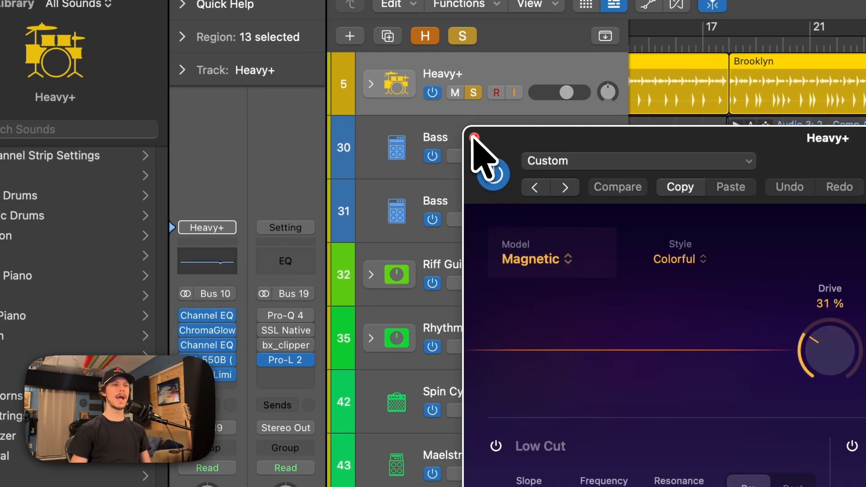
pyautogui.click(474, 137)
pyautogui.click(211, 345)
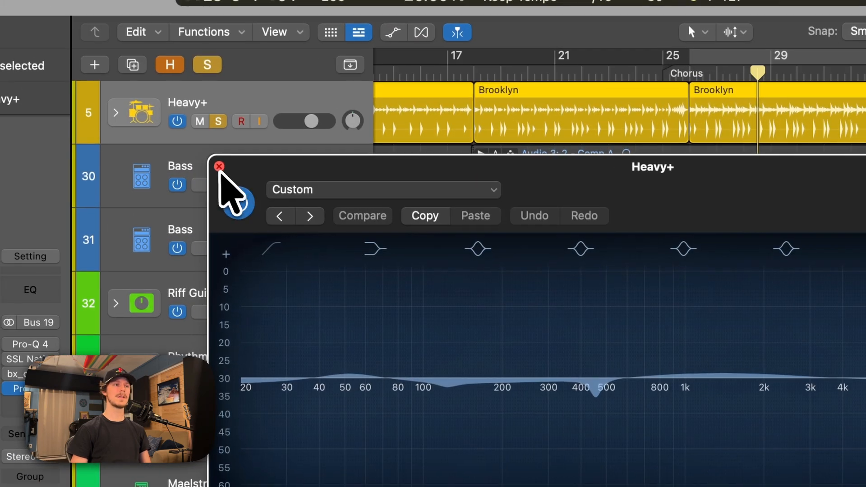
pyautogui.click(37, 71)
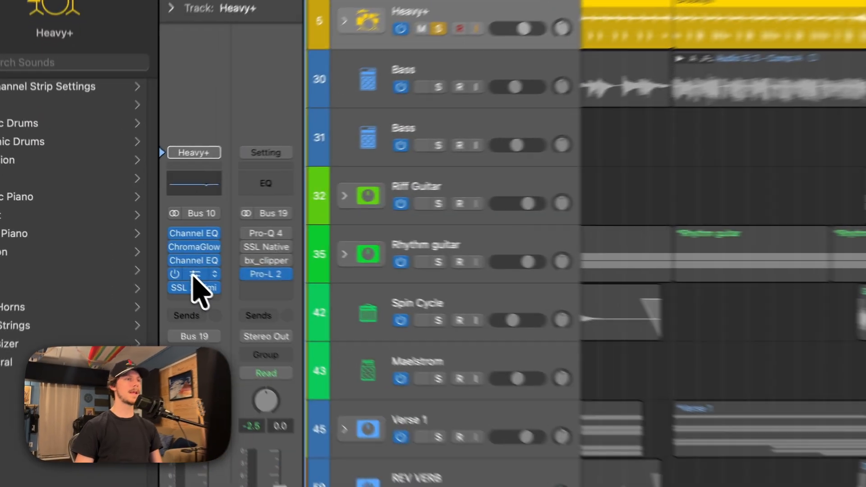
# Step: Examine the API-550B equalizer settings on the Heavy+ drum track and close the plug-in
pyautogui.click(135, 246)
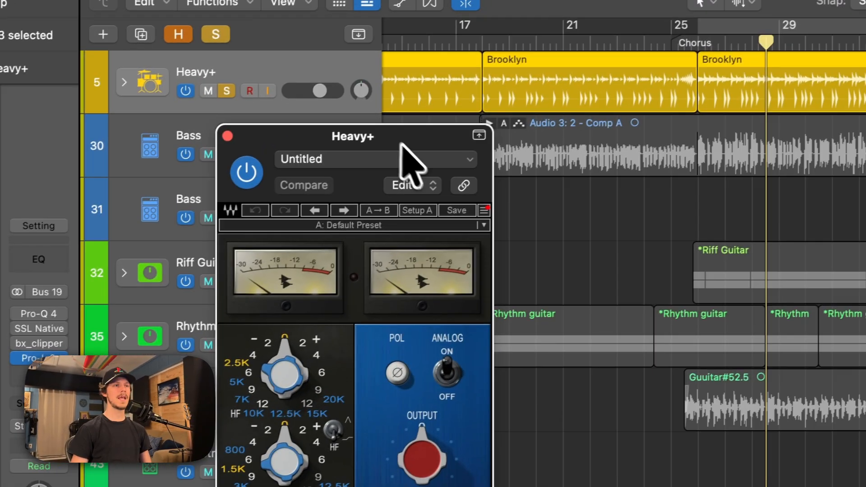
pyautogui.moveTo(400, 143); pyautogui.dragTo(498, 75)
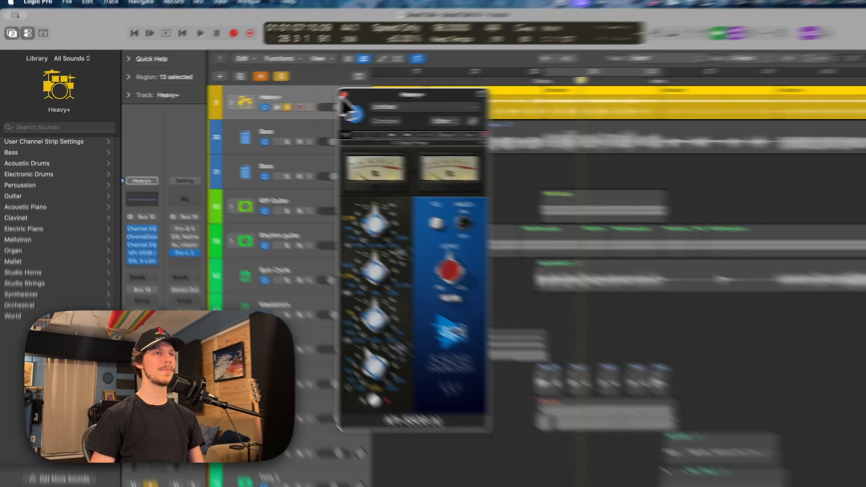
pyautogui.click(328, 95)
# Step: Examine the SSL X-Limit limiter on the Heavy+ track and play the soloed drums through the chorus
pyautogui.click(230, 386)
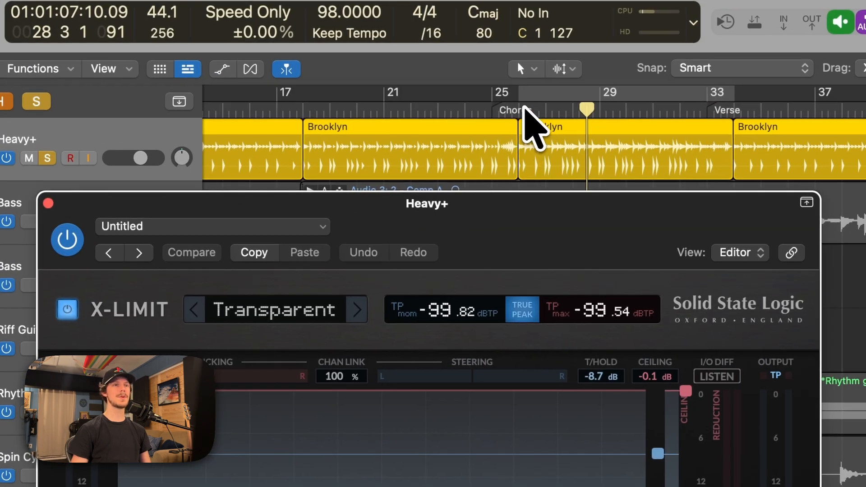
pyautogui.click(525, 110)
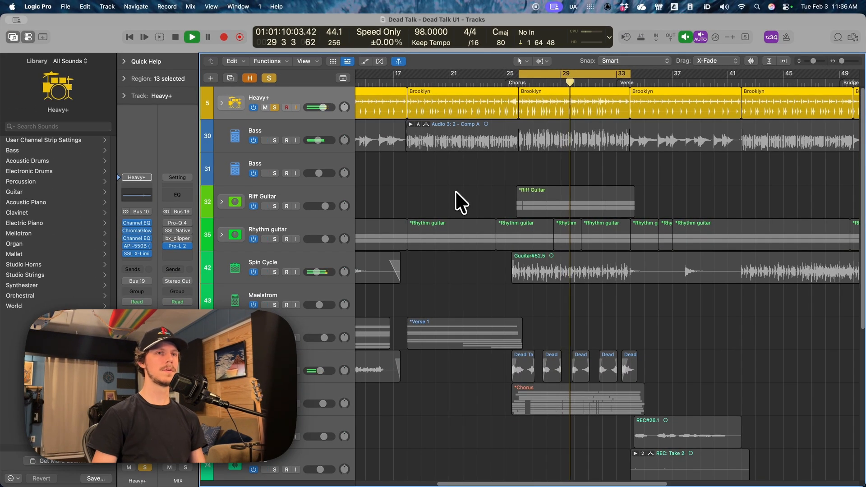
pyautogui.press('space')
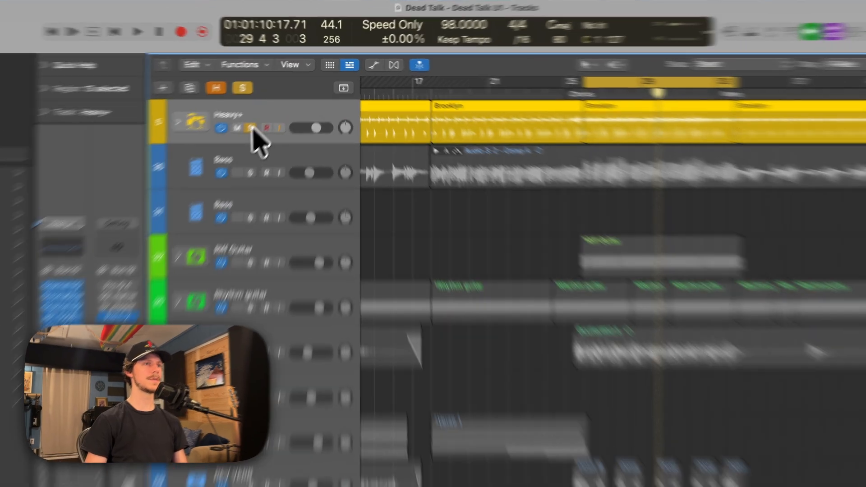
# Step: Unsolo the Heavy+ drums and solo the Bass on track 30 to listen to it in the chorus
pyautogui.click(274, 108)
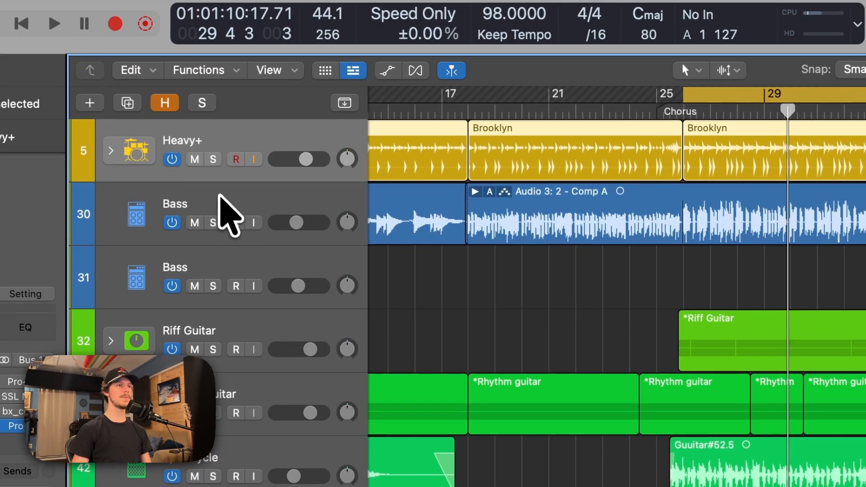
pyautogui.click(278, 125)
pyautogui.click(276, 140)
pyautogui.press('space')
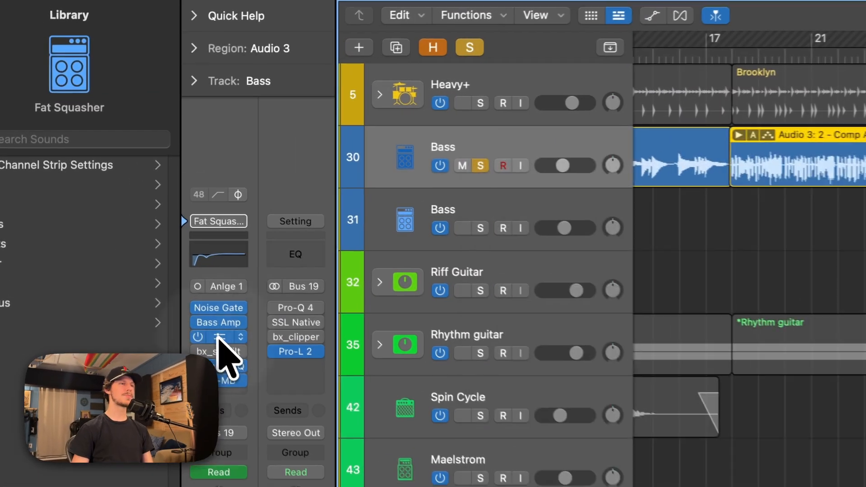
# Step: Examine the Vintage FET Compressor on the Bass track while the chorus plays, and close the plug-in
pyautogui.click(137, 230)
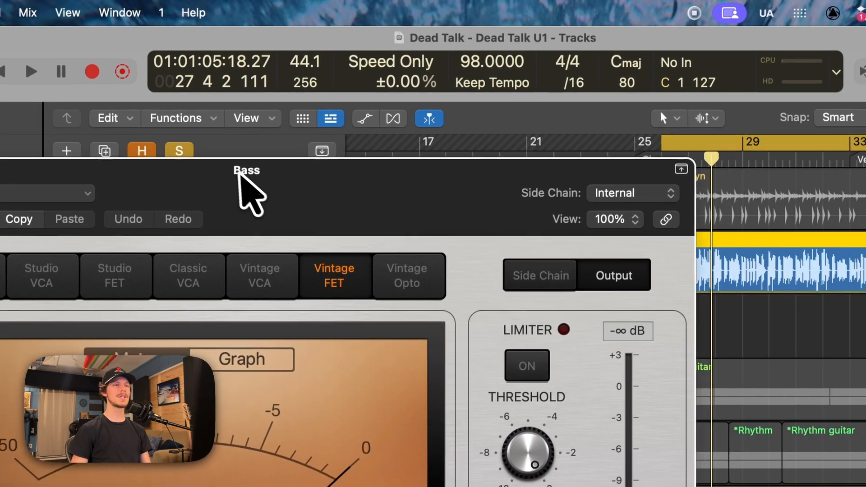
pyautogui.moveTo(239, 174); pyautogui.dragTo(227, 120)
pyautogui.press('space')
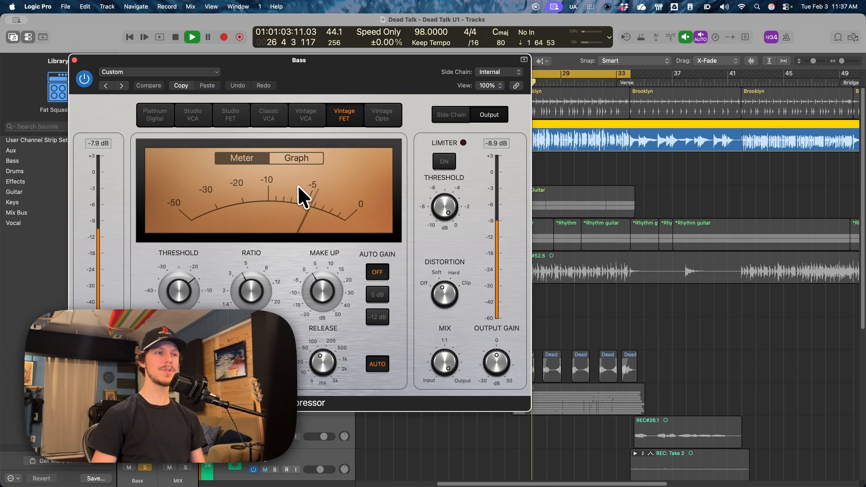
pyautogui.press('space')
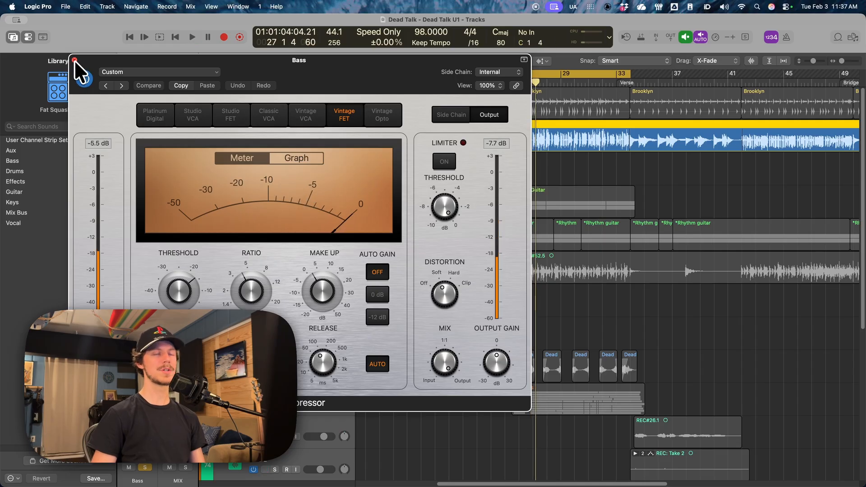
pyautogui.click(74, 59)
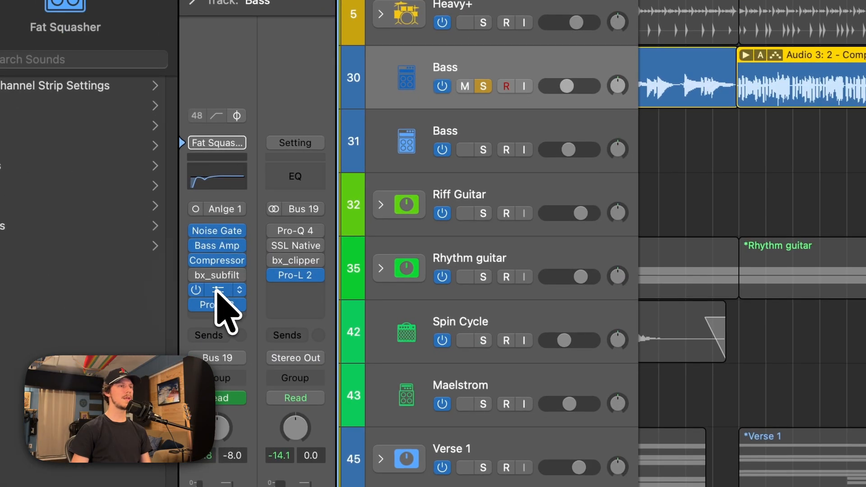
# Step: Examine the Channel EQ curve on the Bass track during playback and close the plug-in
pyautogui.click(216, 292)
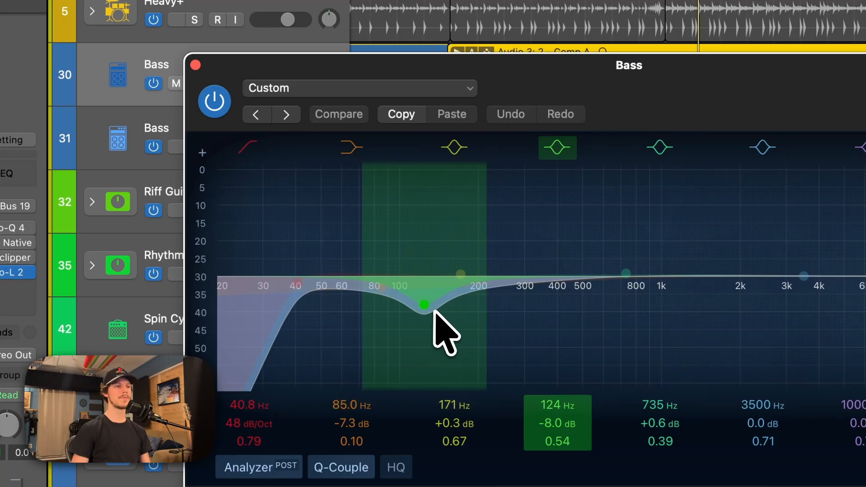
pyautogui.press('space')
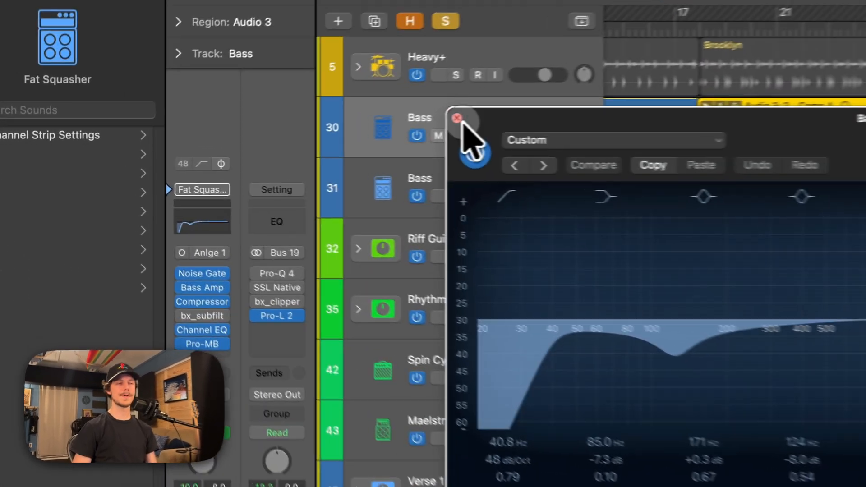
pyautogui.click(411, 211)
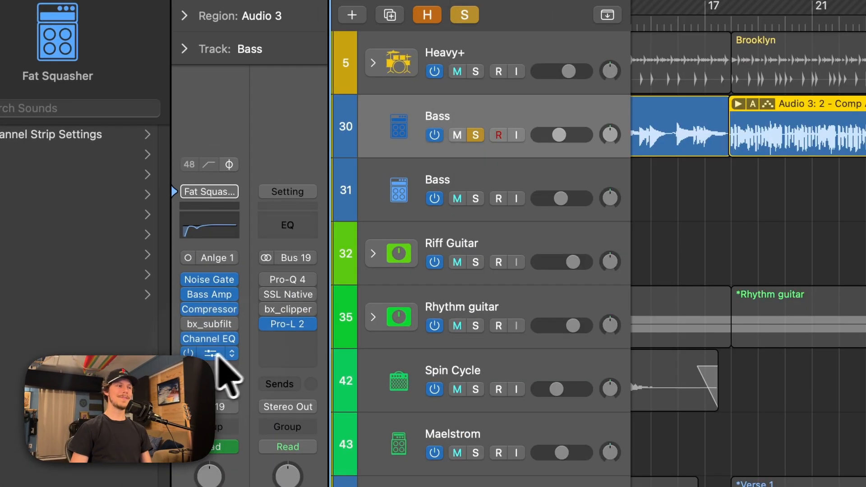
# Step: Examine the FabFilter Pro-MB low-band compression on the Bass track while the chorus plays
pyautogui.click(143, 448)
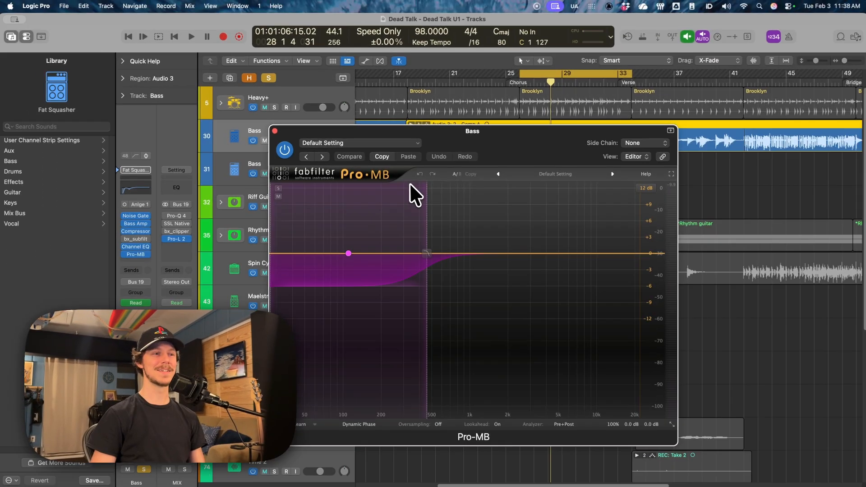
pyautogui.press('space')
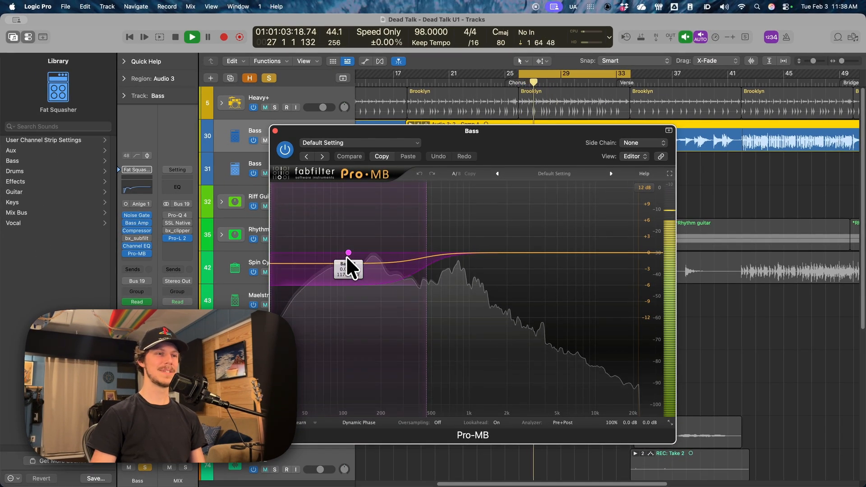
pyautogui.press('space')
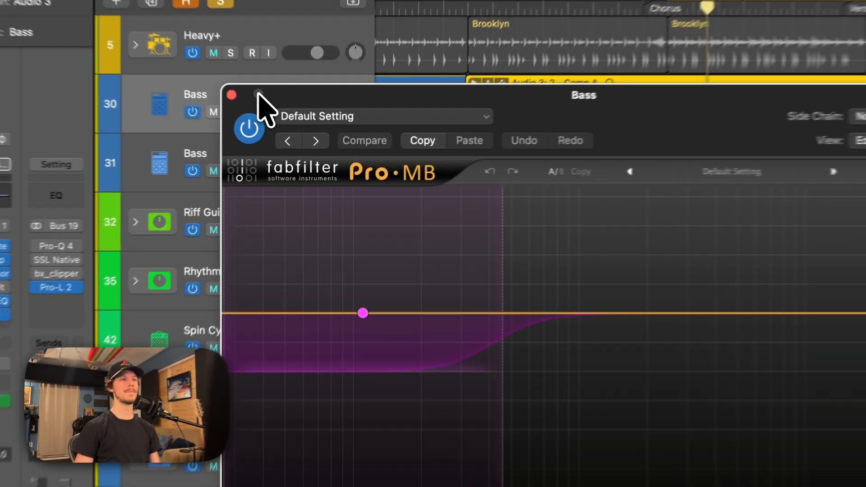
pyautogui.press('space')
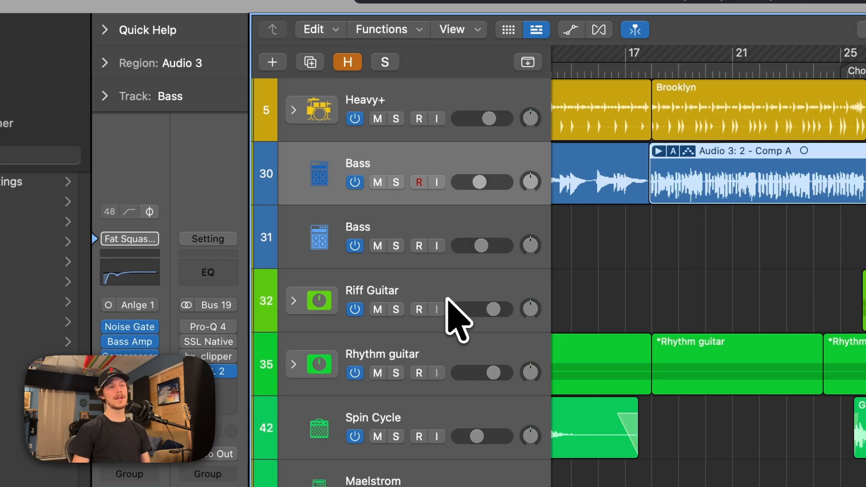
# Step: Solo the Riff Guitar track stack and expand it to show its two subtracks
pyautogui.click(445, 297)
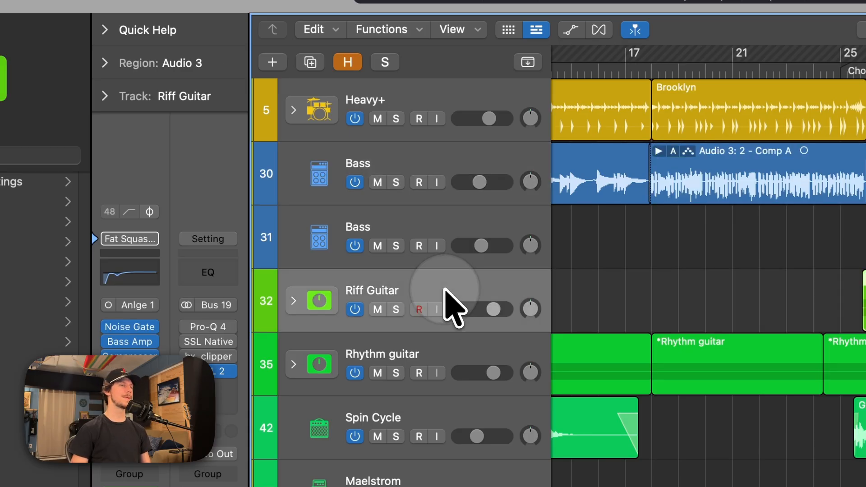
pyautogui.click(396, 309)
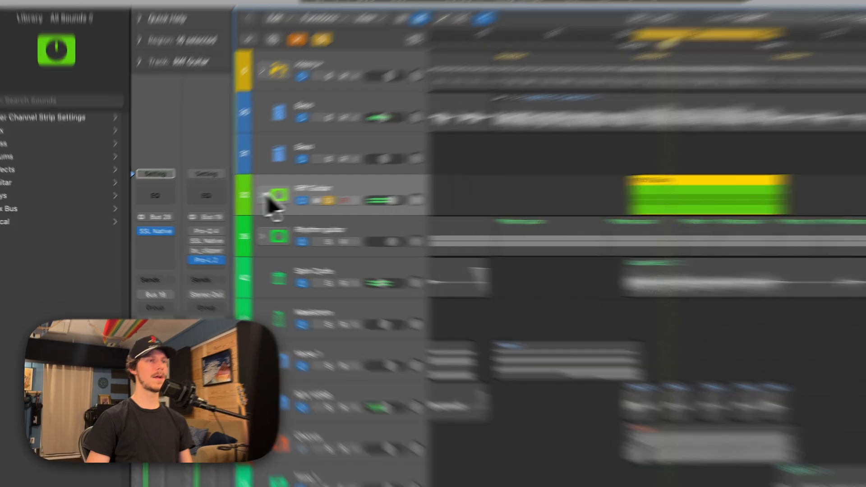
pyautogui.click(222, 202)
# Step: Compare the channel strips of the two Fuzz For Days guitar tracks and open the Compressor on track 34
pyautogui.click(284, 231)
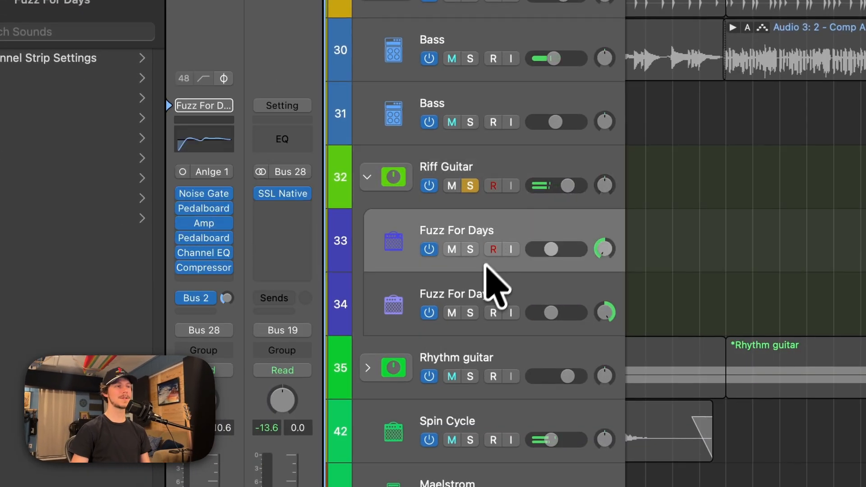
pyautogui.click(449, 283)
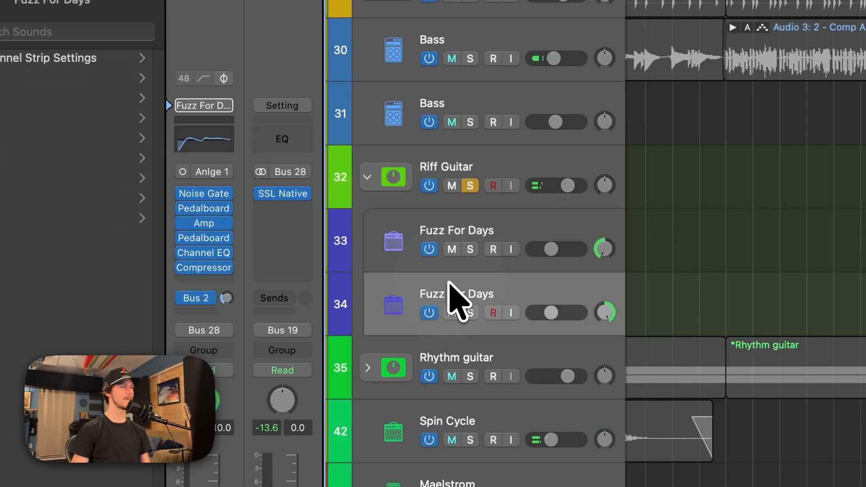
pyautogui.click(462, 228)
pyautogui.click(465, 295)
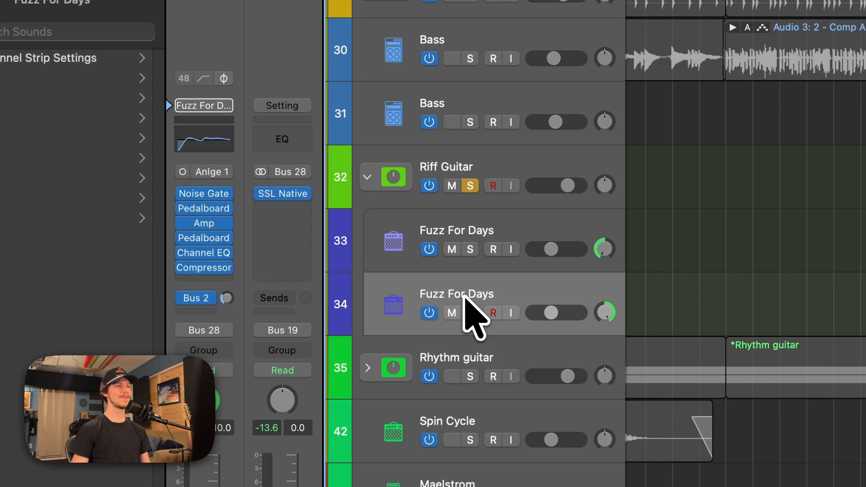
pyautogui.click(210, 269)
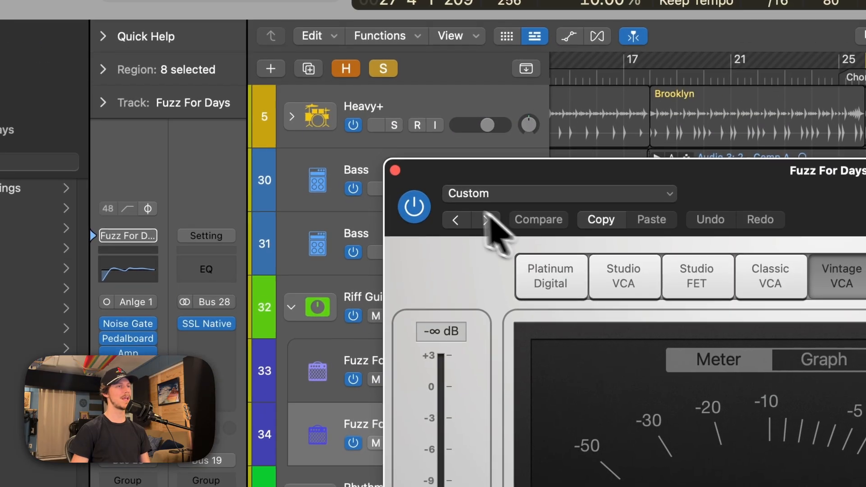
# Step: Close the Compressor and examine the Channel EQ curve on Fuzz For Days track 34, closing the plug-in when done
pyautogui.click(394, 171)
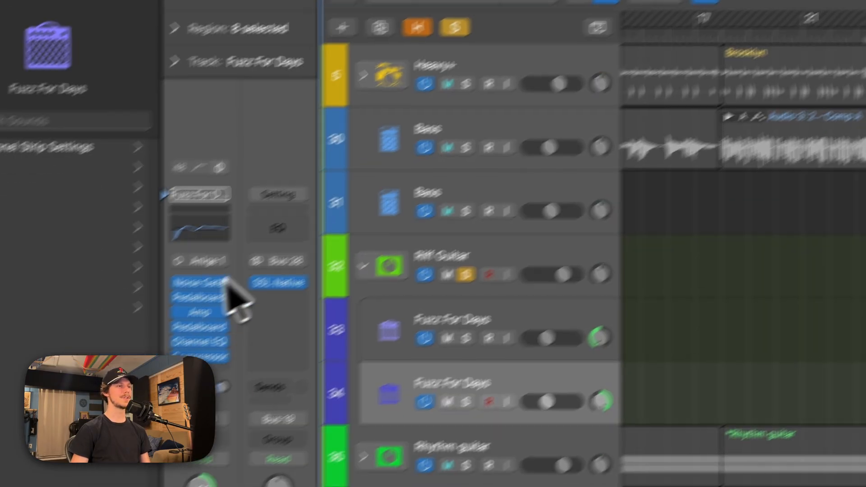
pyautogui.click(128, 383)
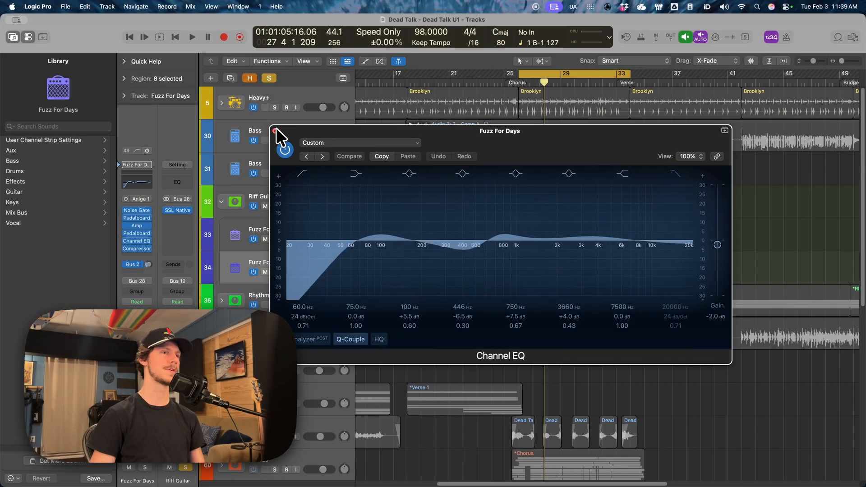
pyautogui.click(277, 129)
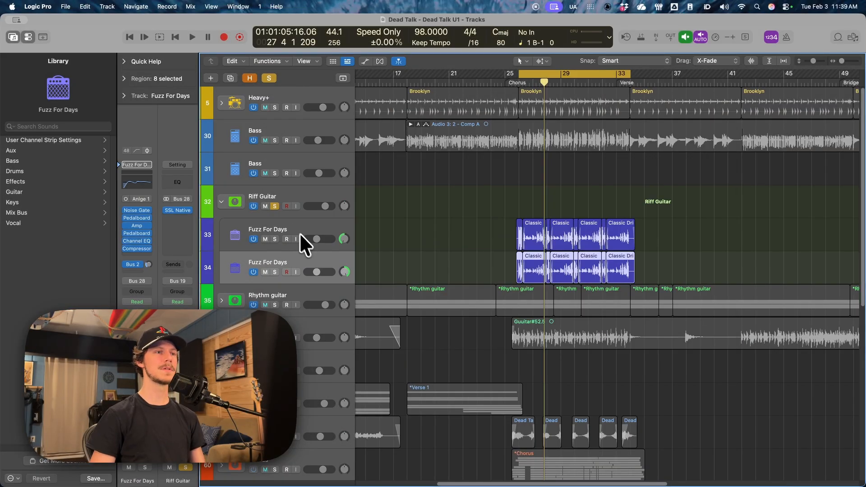
# Step: Play back the soloed riff guitars and open the SSL Native Channel Strip 2 on the Riff Guitar stack
pyautogui.press('space')
pyautogui.click(279, 195)
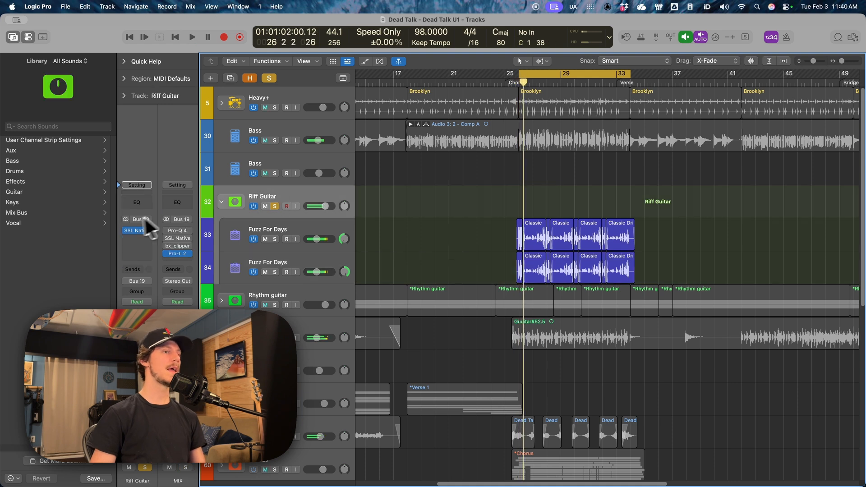
pyautogui.click(139, 229)
pyautogui.moveTo(382, 135); pyautogui.dragTo(362, 88)
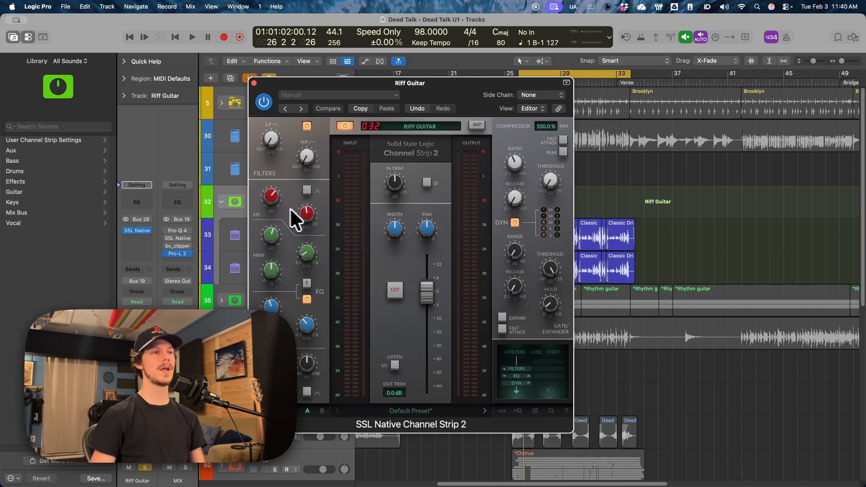
# Step: Examine the HF, HMF and LMF gain and frequency settings in the Riff Guitar channel strip's EQ
pyautogui.moveTo(306, 211)
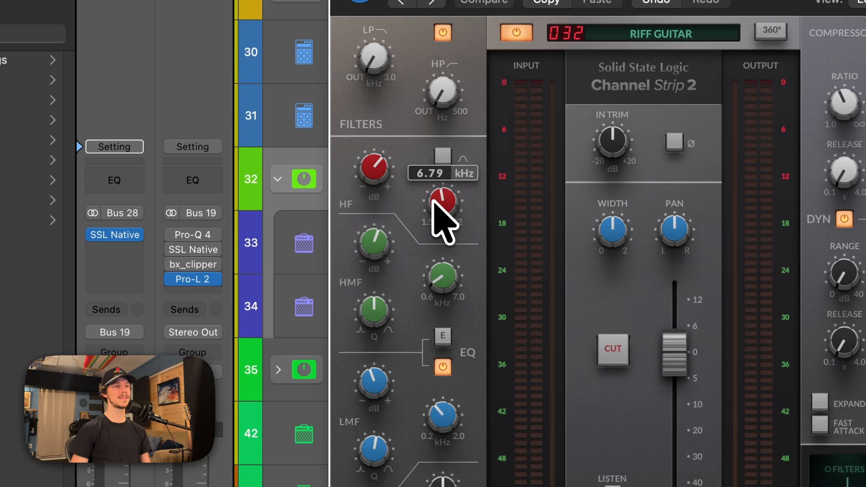
pyautogui.moveTo(391, 171)
pyautogui.moveTo(392, 253)
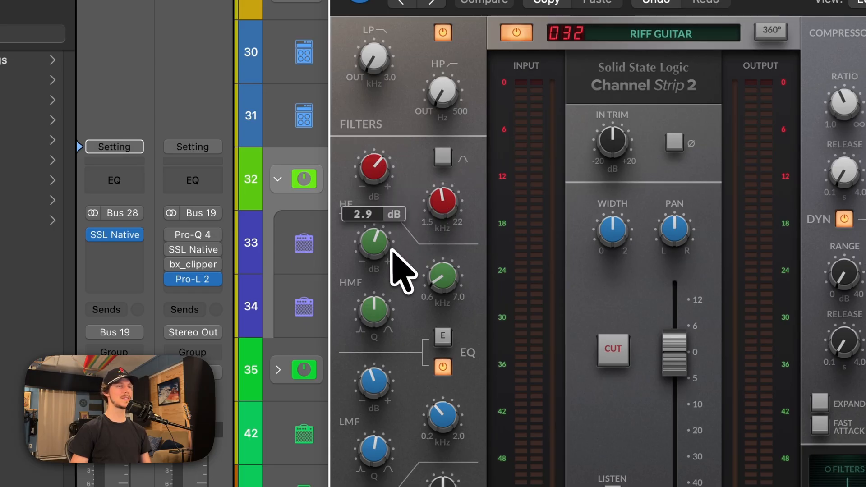
pyautogui.moveTo(430, 278)
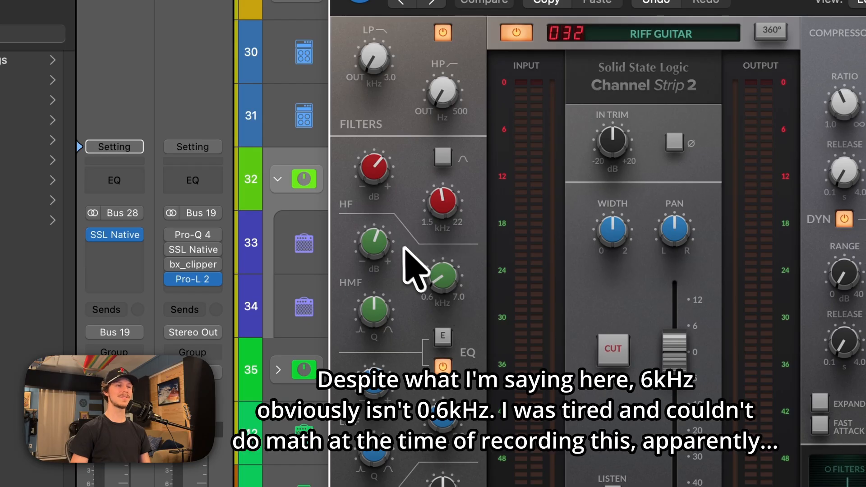
pyautogui.moveTo(451, 192)
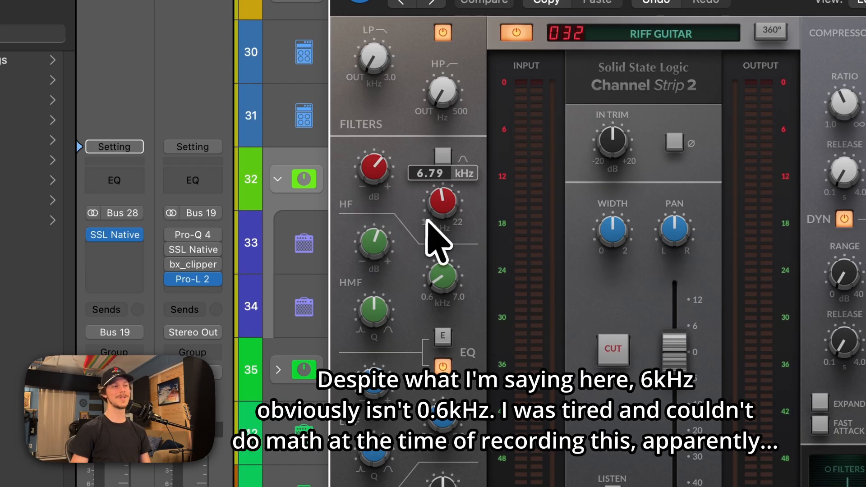
pyautogui.moveTo(351, 244)
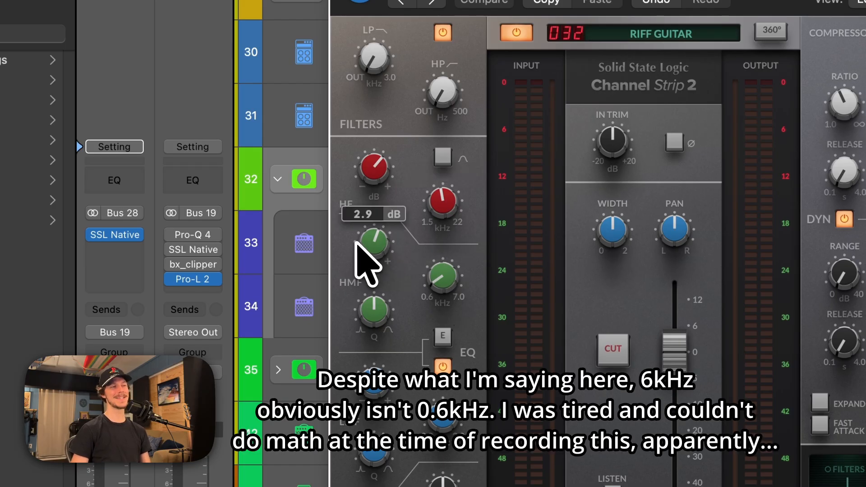
pyautogui.moveTo(366, 369)
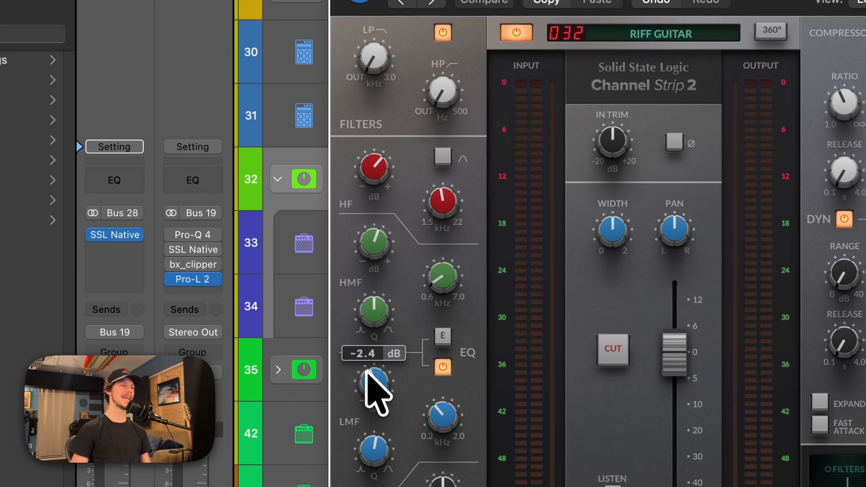
pyautogui.moveTo(451, 426)
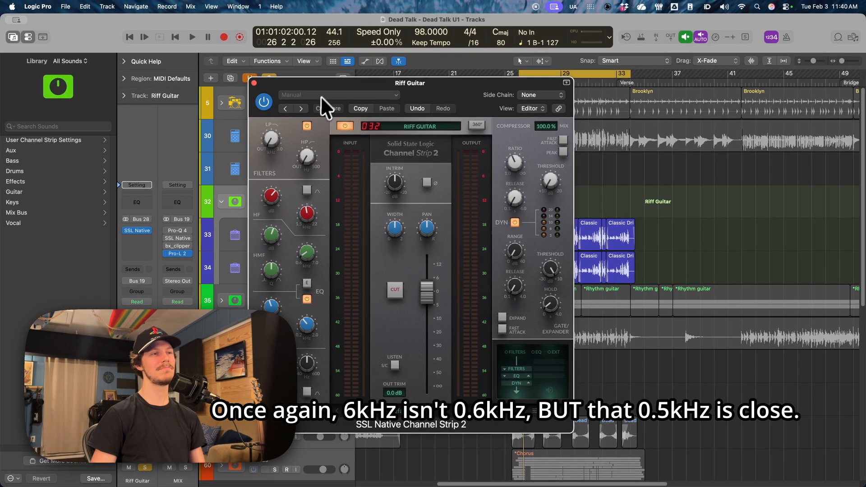
# Step: Reposition the channel strip window and compare the riff guitars with the strip bypassed and active during playback
pyautogui.click(321, 95)
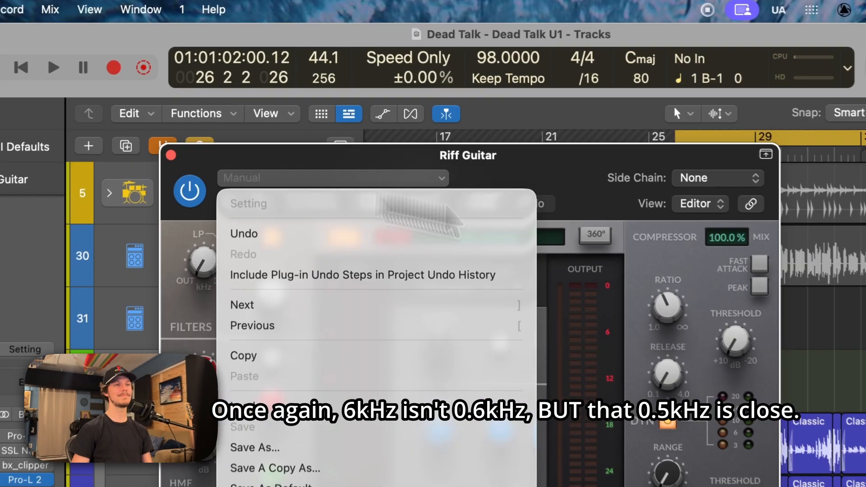
pyautogui.click(636, 238)
pyautogui.moveTo(504, 157); pyautogui.dragTo(328, 223)
pyautogui.moveTo(272, 216); pyautogui.dragTo(637, 148)
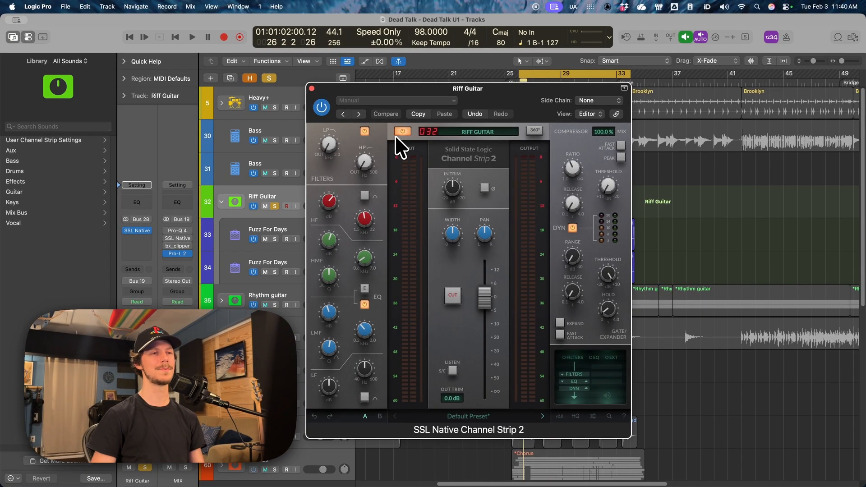
pyautogui.press('space')
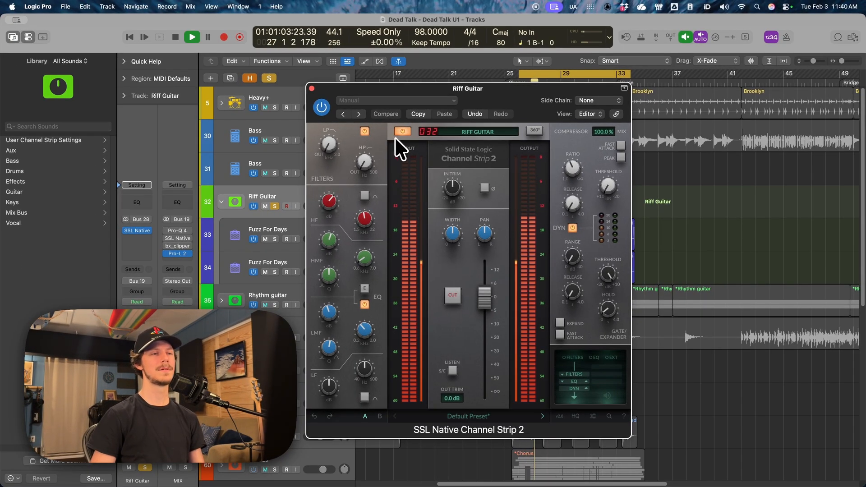
pyautogui.click(403, 132)
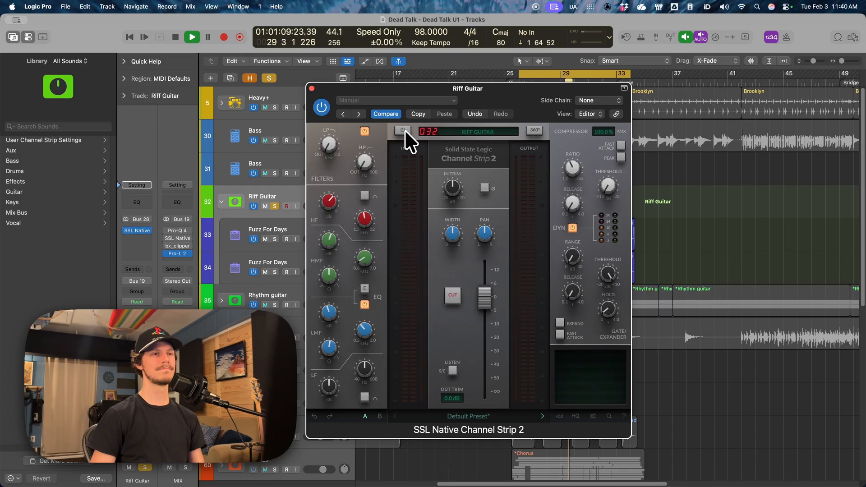
pyautogui.click(403, 132)
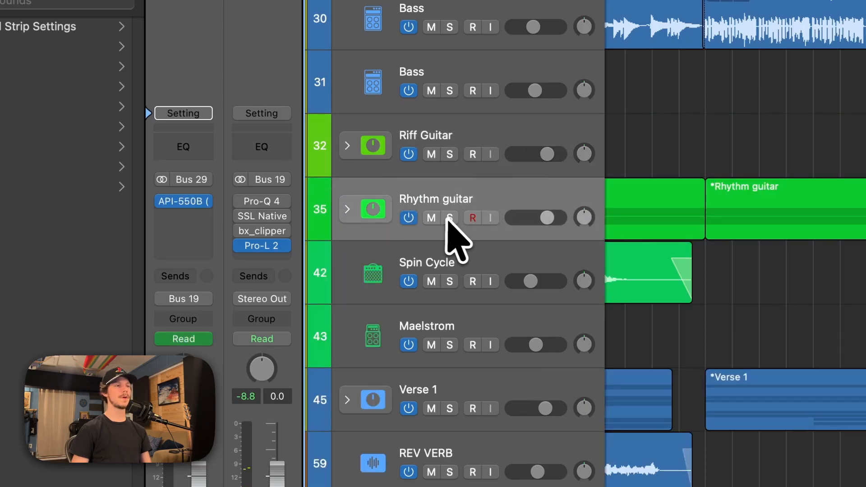
# Step: Solo the Rhythm guitar track stack, expand it and select Guuitar track 36
pyautogui.click(450, 218)
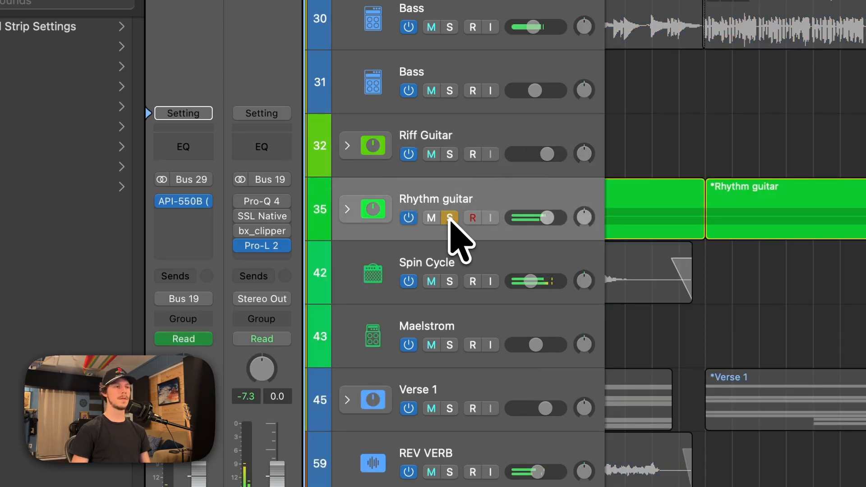
pyautogui.click(347, 208)
pyautogui.click(450, 267)
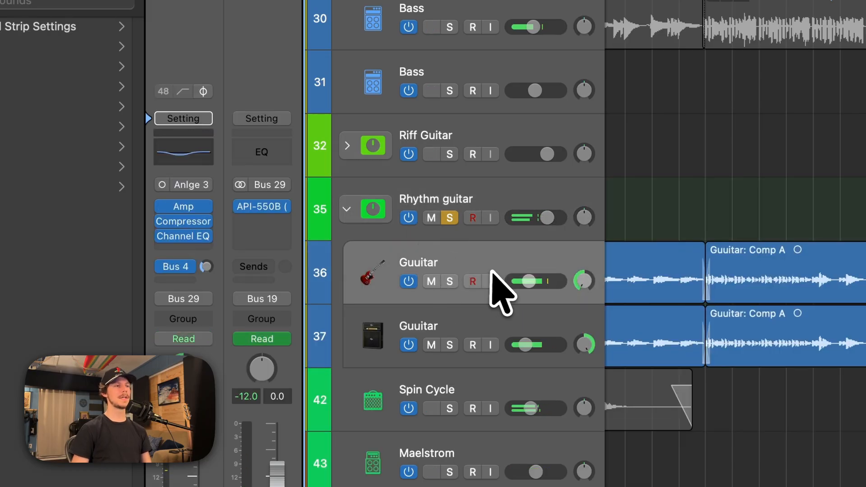
# Step: Compare the channel strips of the two Guuitar tracks, 36 and 37
pyautogui.click(496, 339)
pyautogui.click(485, 270)
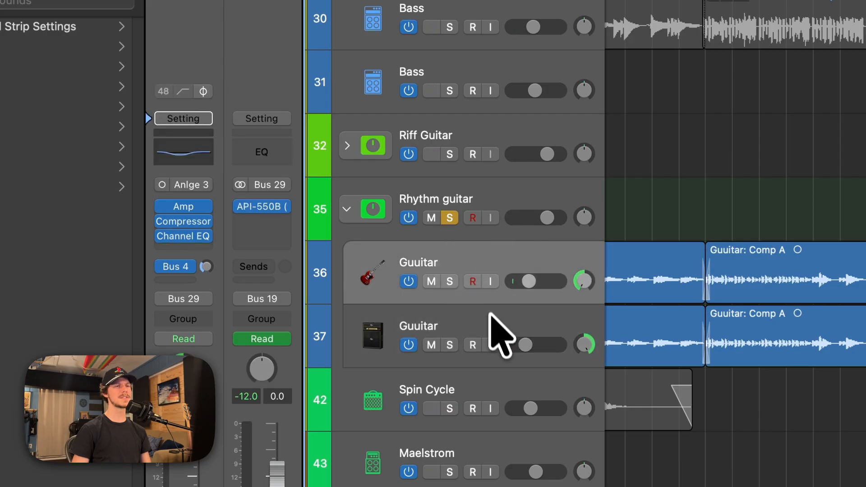
pyautogui.click(491, 313)
pyautogui.click(493, 266)
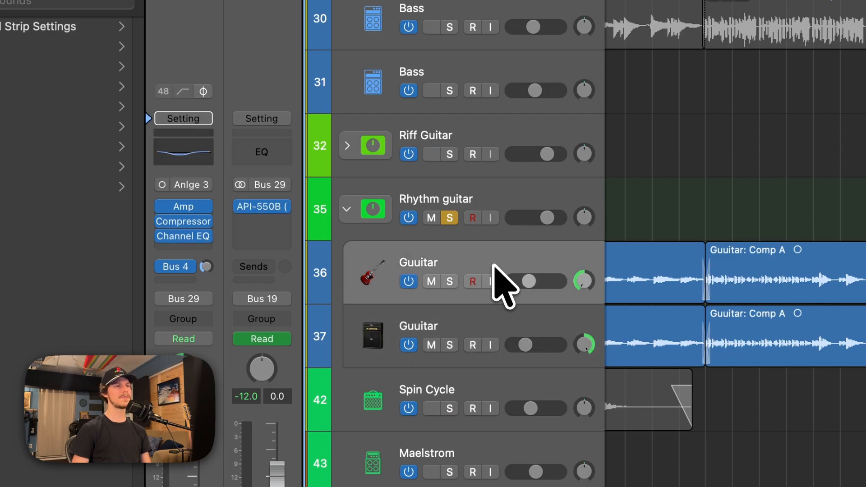
# Step: Audition Guuitar tracks 36 and 37 one at a time by soloing each within the Rhythm guitar stack
pyautogui.click(452, 281)
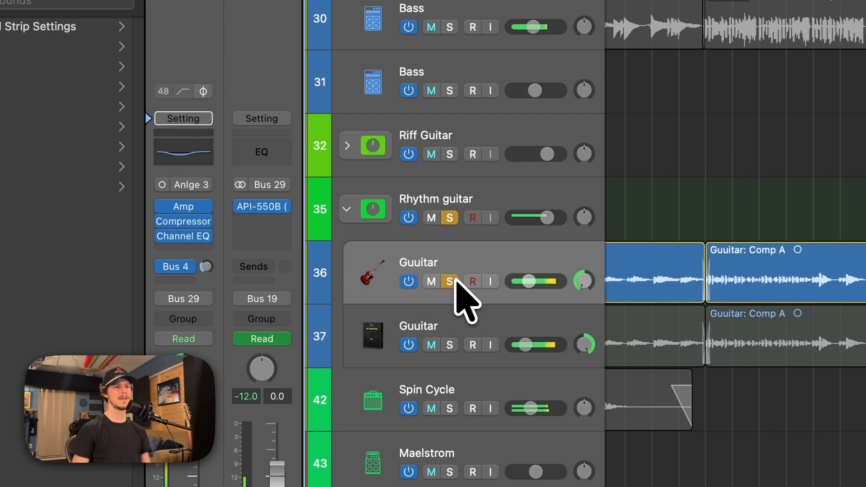
pyautogui.click(452, 280)
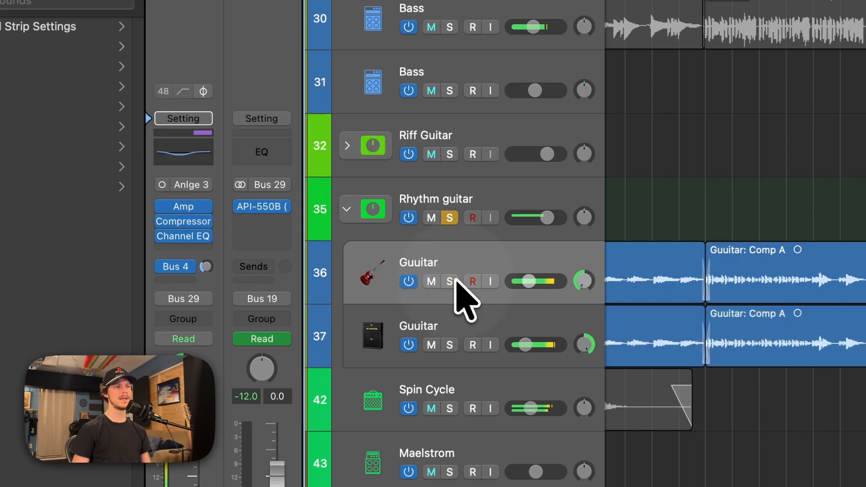
pyautogui.click(450, 345)
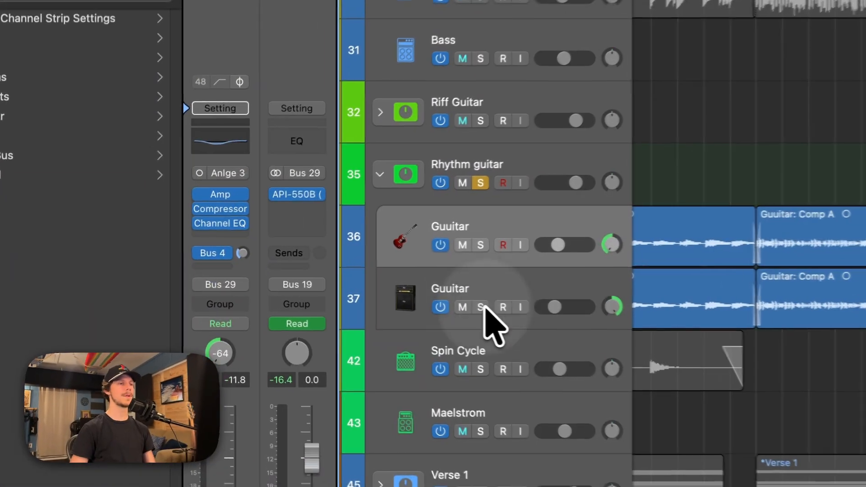
# Step: Examine the Channel EQ and Amp plug-ins on Guuitar track 37, closing each one after viewing
pyautogui.click(514, 307)
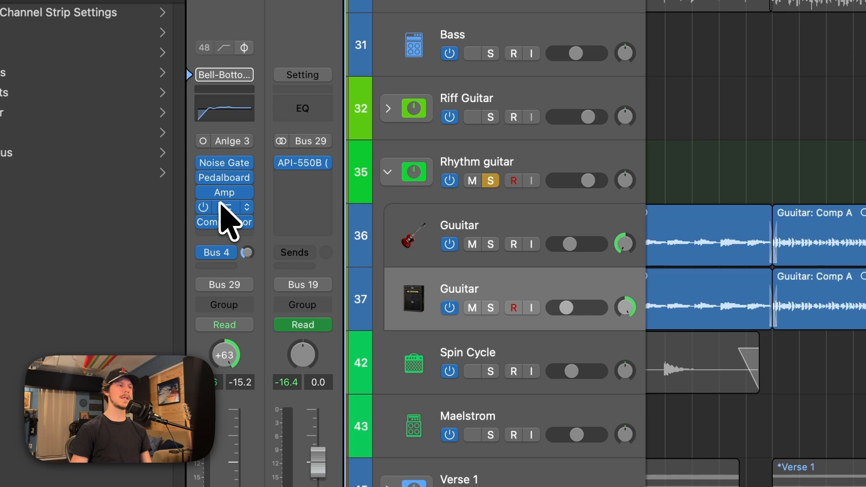
pyautogui.click(224, 207)
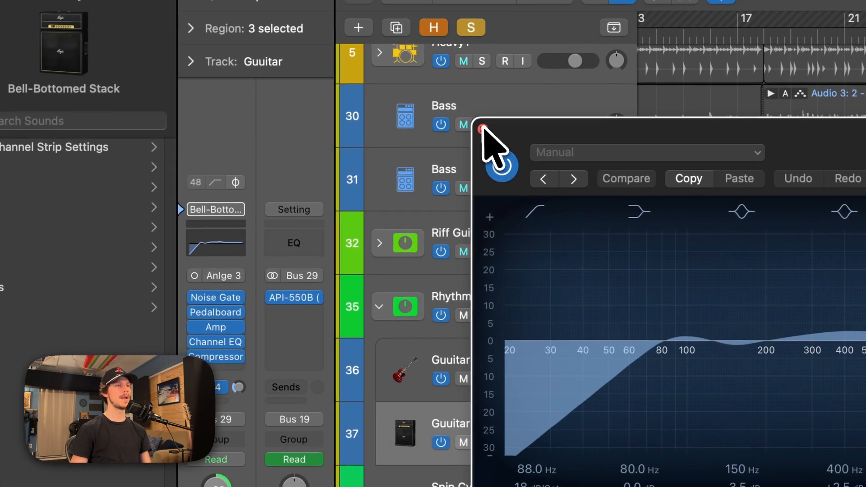
pyautogui.click(143, 108)
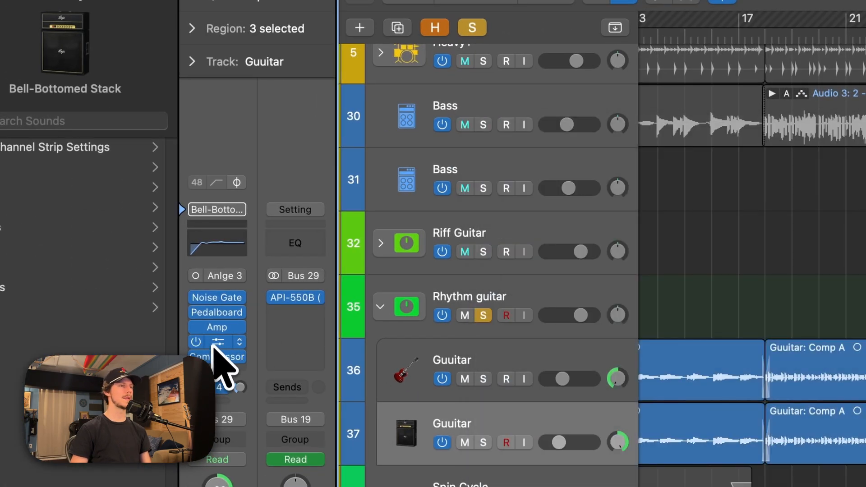
pyautogui.click(219, 327)
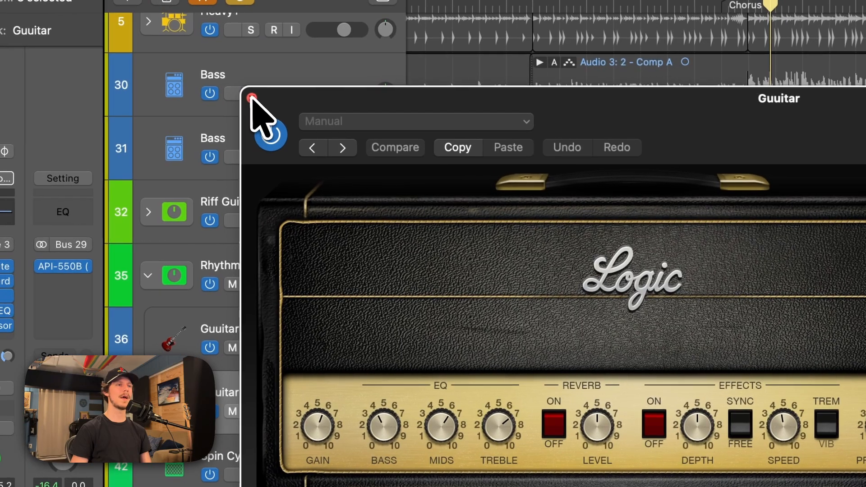
pyautogui.click(486, 128)
pyautogui.click(318, 327)
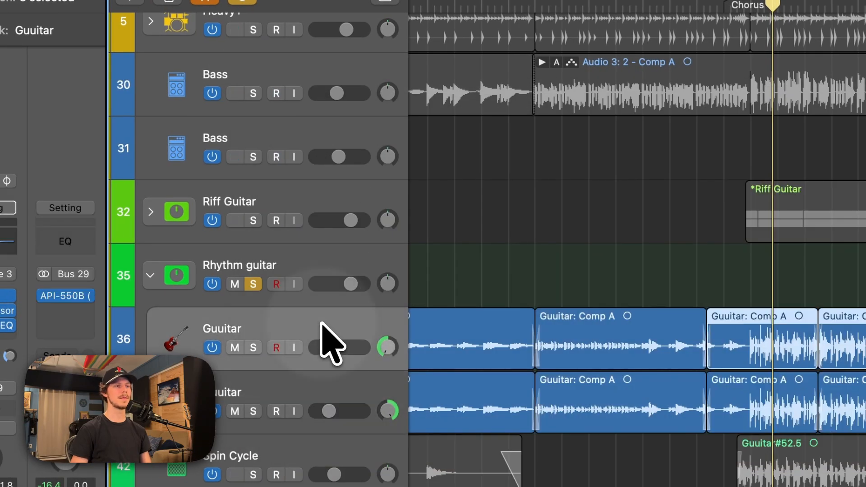
pyautogui.keyDown('shift'); pyautogui.click(334, 386); pyautogui.keyUp('shift')
pyautogui.press('x')
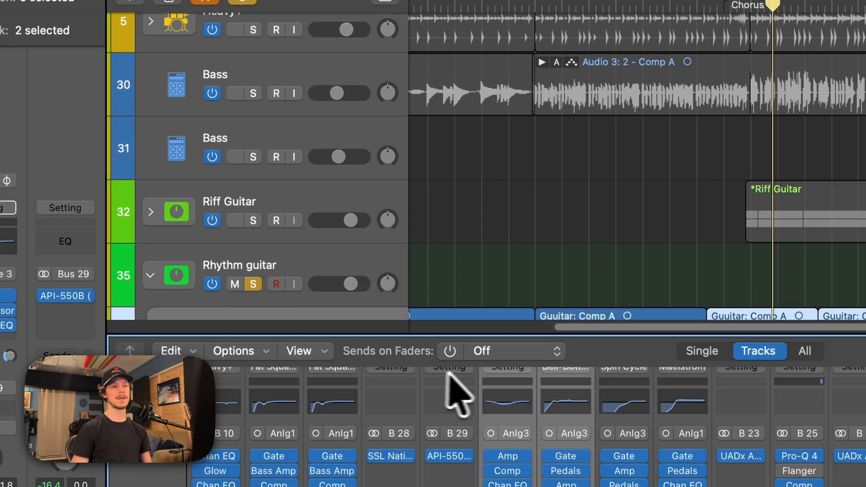
pyautogui.press('x')
# Step: Bypass all plug-ins on Guuitar tracks 36 and 37 in the Mixer, then solo track 36 and play its dry signal
pyautogui.click(277, 333)
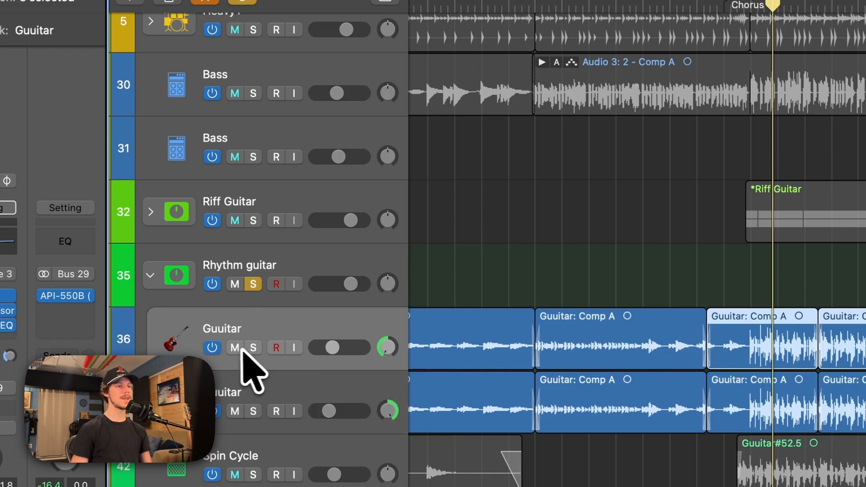
pyautogui.press('x')
pyautogui.moveTo(422, 288); pyautogui.dragTo(422, 321)
pyautogui.moveTo(479, 346); pyautogui.dragTo(479, 254)
pyautogui.press('x')
pyautogui.click(182, 170)
pyautogui.press('space')
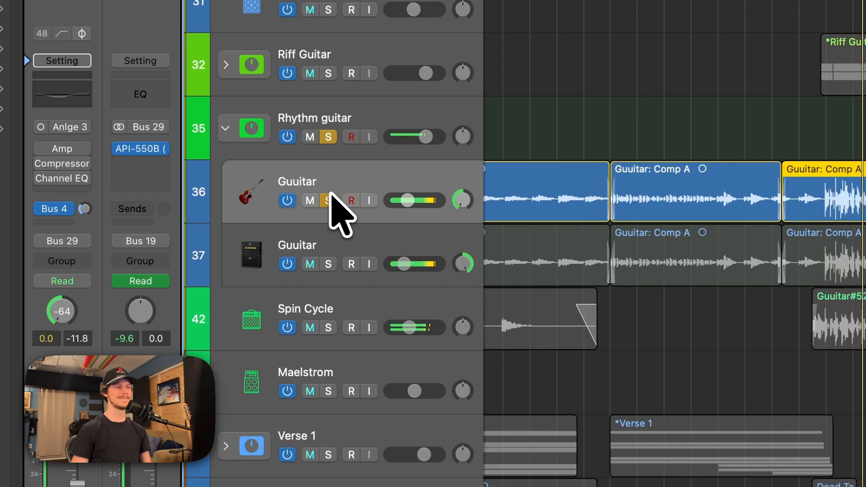
# Step: Reactivate all bypassed plug-ins on Guuitar tracks 36 and 37 in the Mixer and hide the Mixer
pyautogui.press('x')
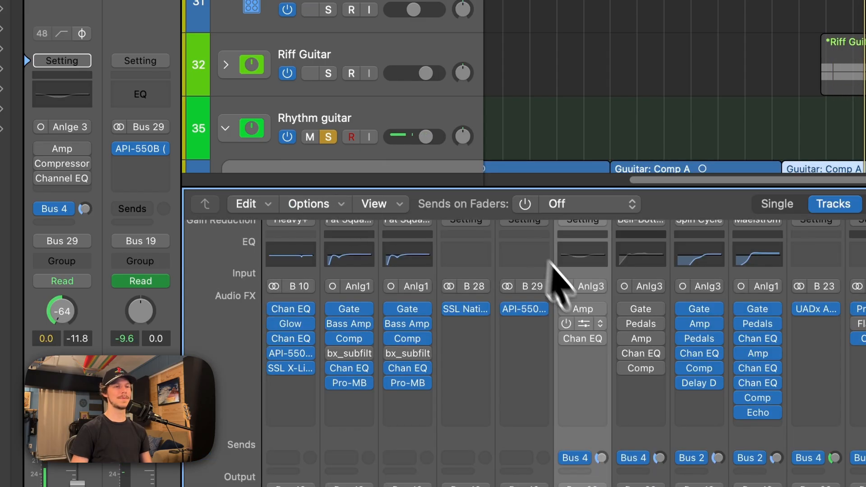
pyautogui.click(565, 338)
pyautogui.moveTo(565, 325); pyautogui.dragTo(563, 303)
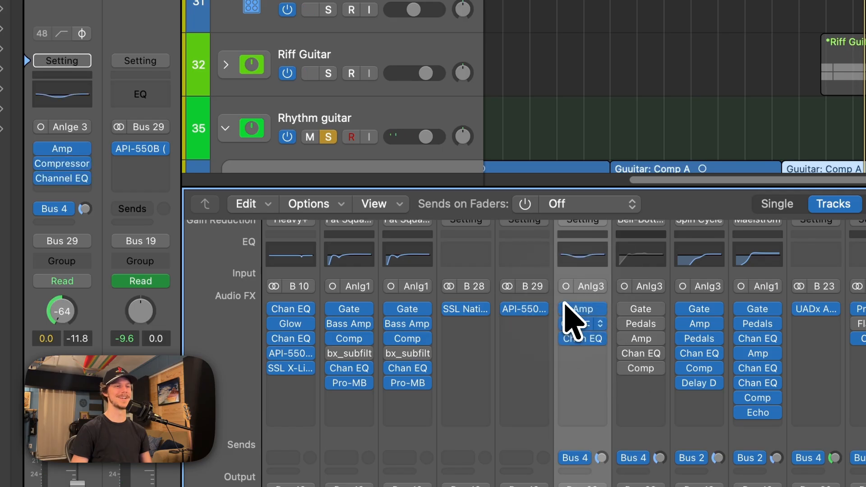
pyautogui.moveTo(623, 370); pyautogui.dragTo(625, 288)
pyautogui.press('x')
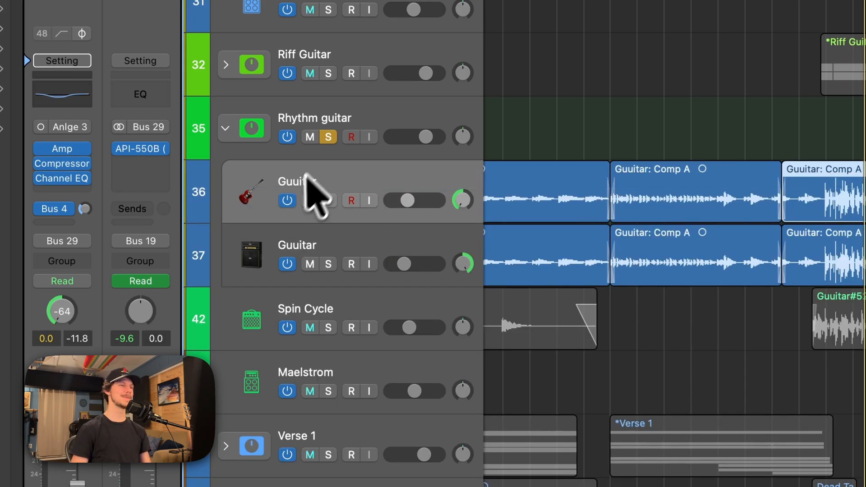
# Step: Open the API-550B on the Rhythm guitar stack and play the stack soloed
pyautogui.click(328, 135)
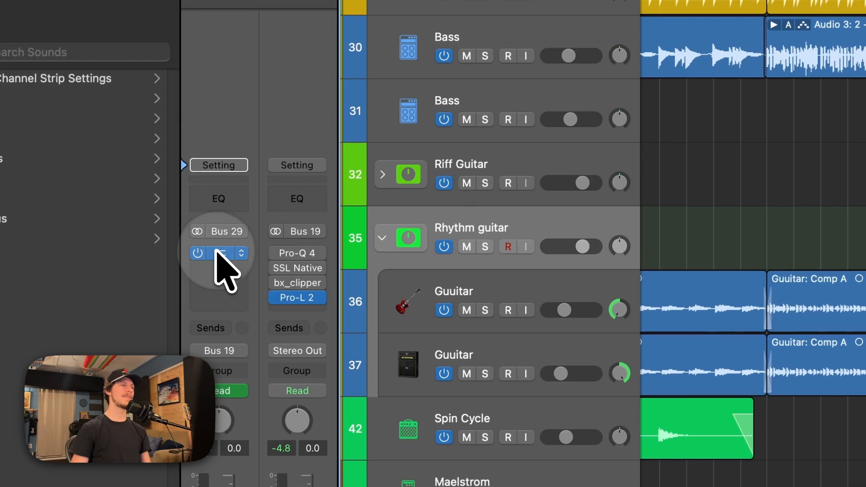
pyautogui.click(140, 148)
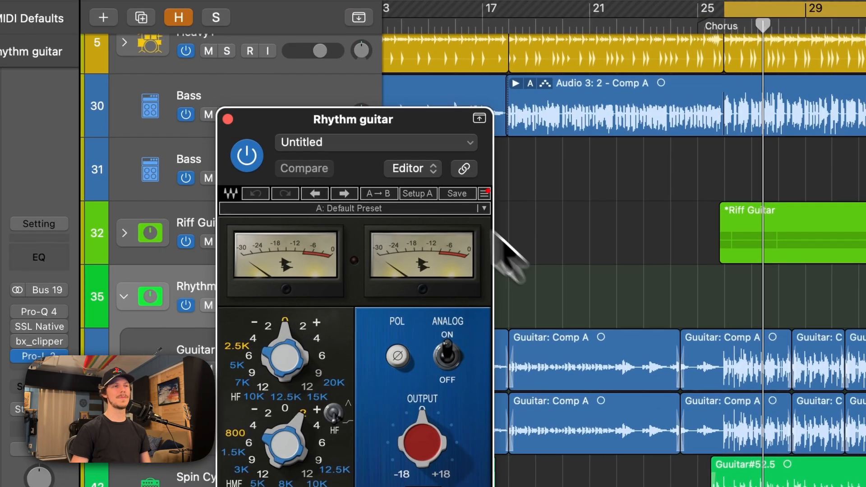
pyautogui.moveTo(355, 120); pyautogui.dragTo(436, 82)
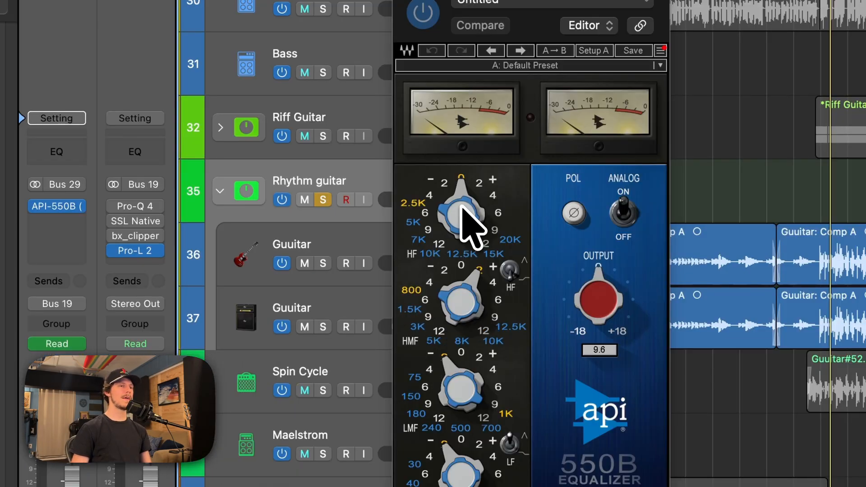
pyautogui.press('space')
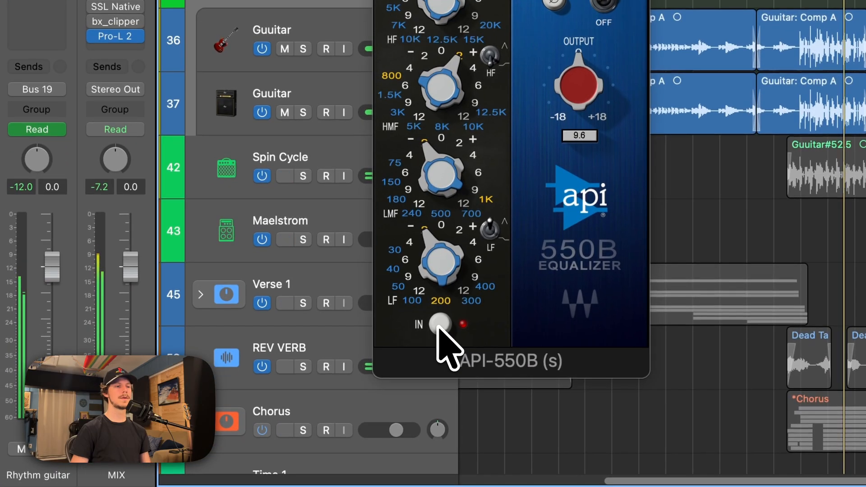
# Step: Compare the Rhythm guitar stack with the API-550B switched out and back in, and close the plug-in
pyautogui.click(438, 325)
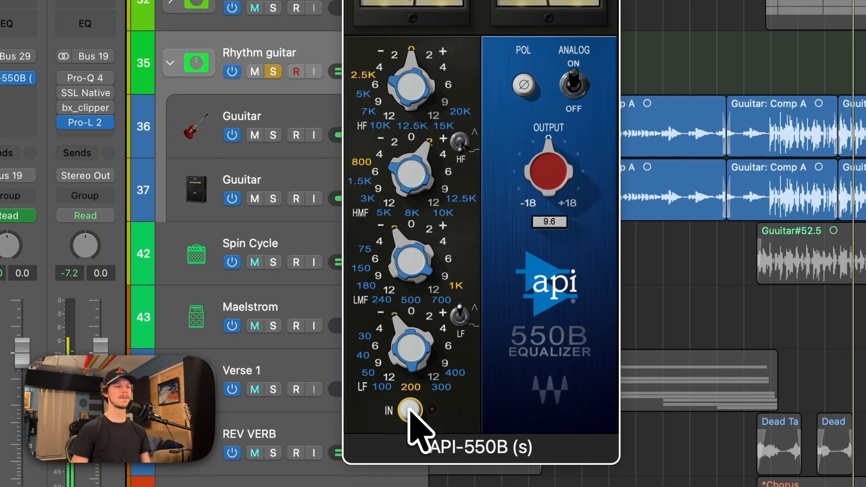
pyautogui.click(409, 408)
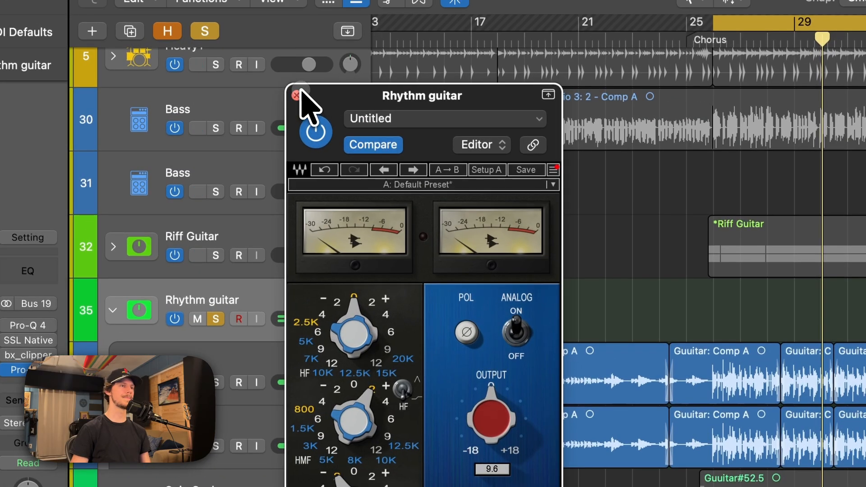
pyautogui.click(297, 95)
# Step: Collapse the Rhythm guitar stack and audition Spin Cycle track 42 by switching its solo on and off
pyautogui.click(113, 311)
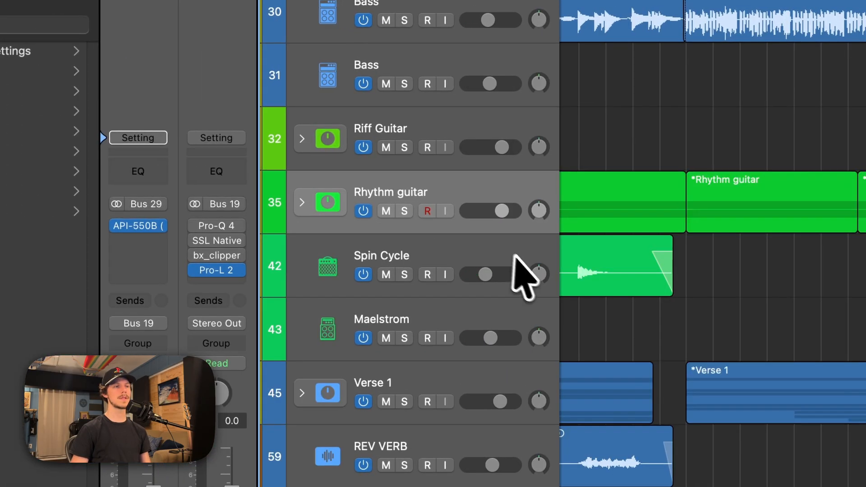
pyautogui.click(521, 260)
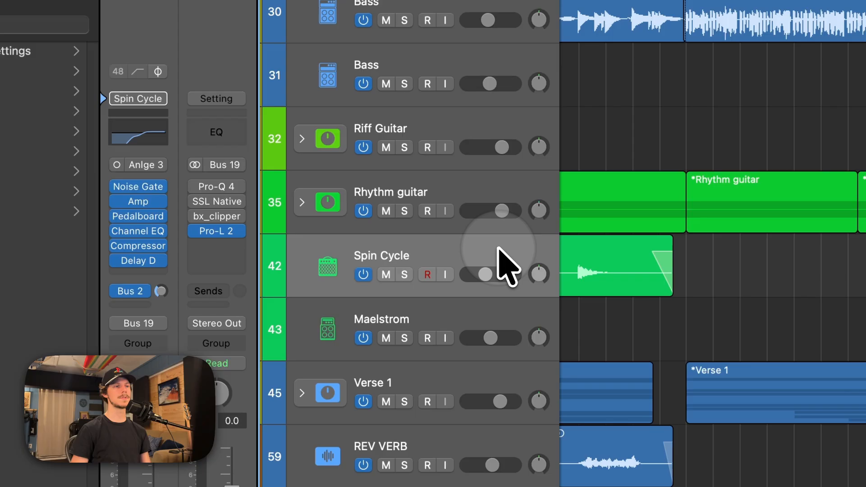
pyautogui.click(404, 274)
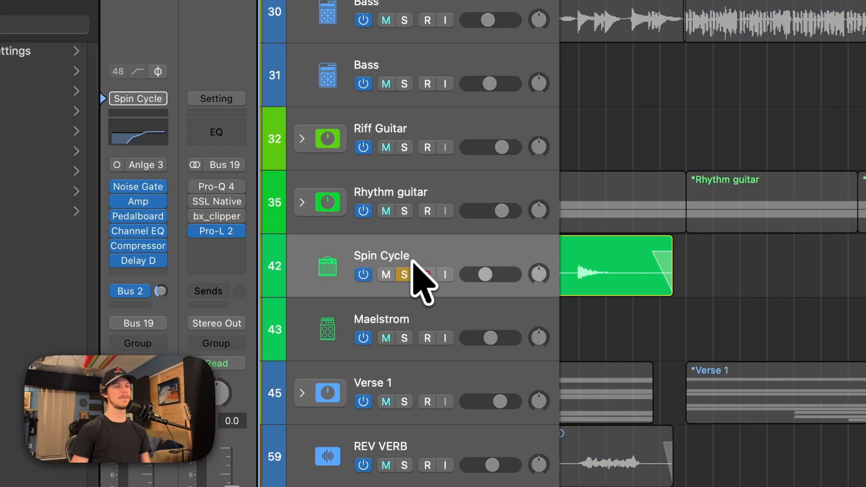
pyautogui.click(405, 275)
pyautogui.click(405, 274)
pyautogui.click(405, 274)
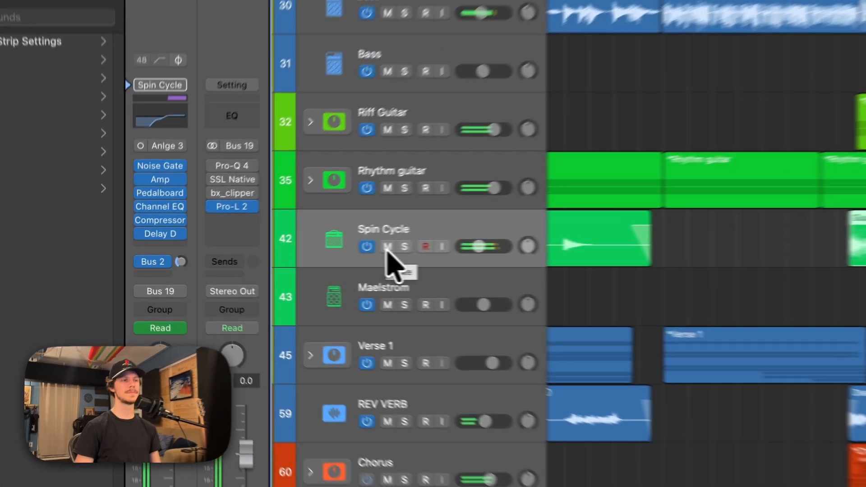
# Step: Compare the chorus with Spin Cycle muted and unmuted, and play the track soloed
pyautogui.click(265, 256)
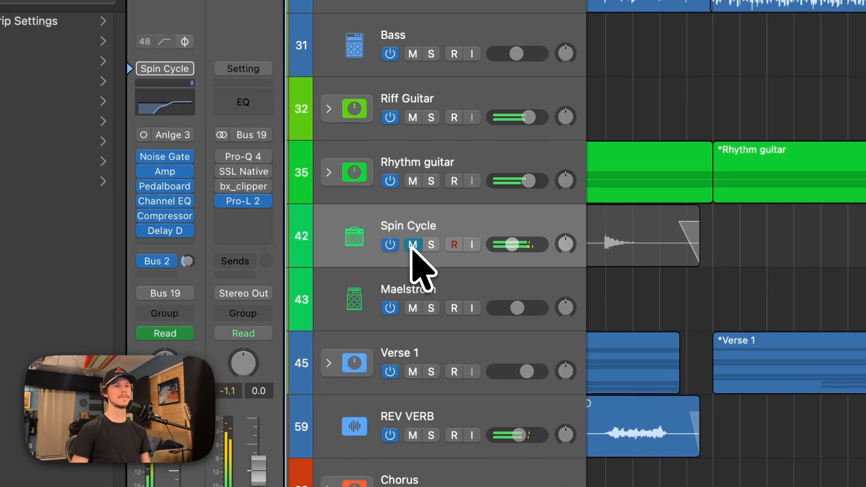
pyautogui.click(412, 245)
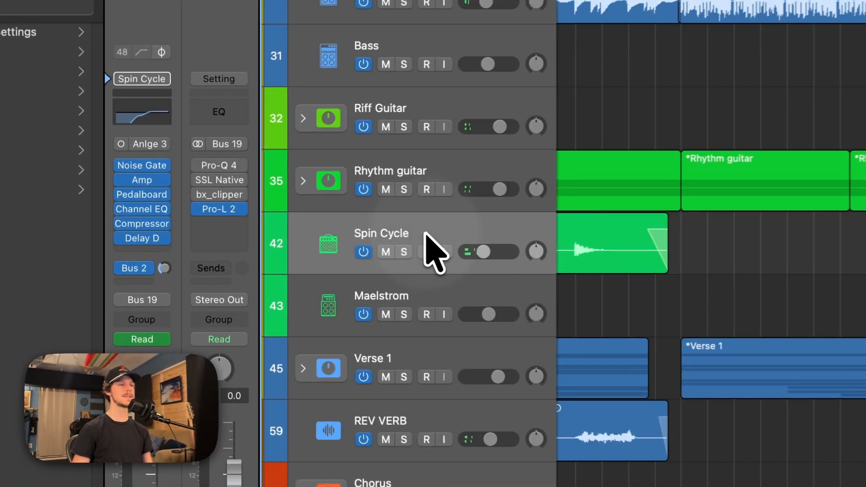
pyautogui.click(408, 251)
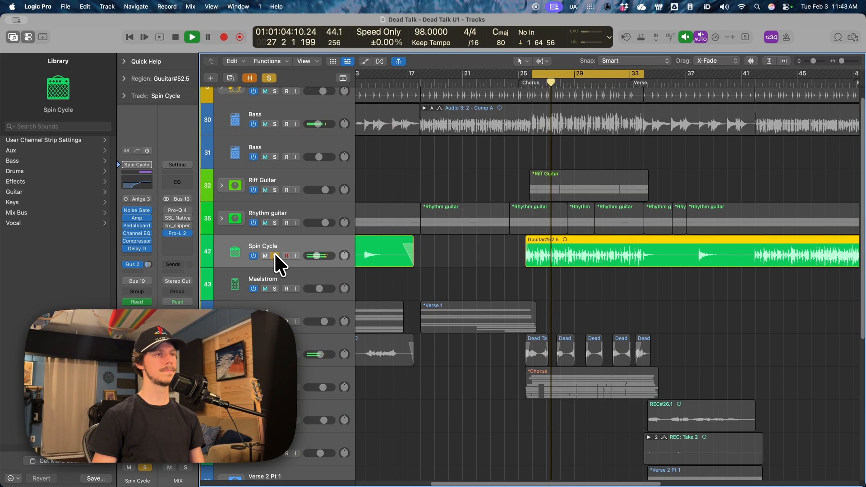
pyautogui.press('space')
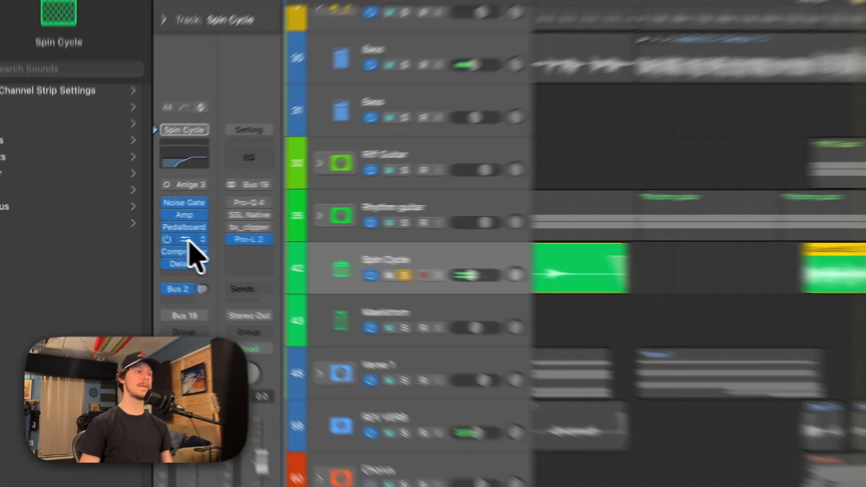
# Step: Examine the Channel EQ and Compressor plug-ins on Spin Cycle, closing each one after viewing
pyautogui.click(145, 229)
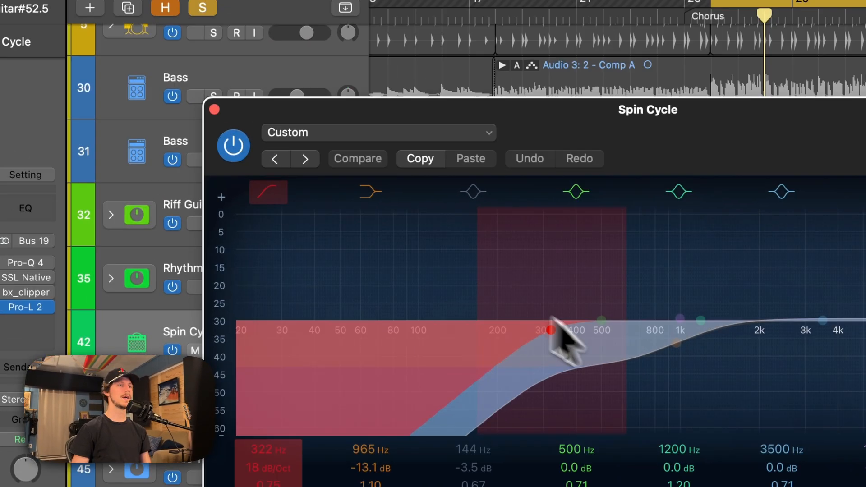
pyautogui.click(215, 110)
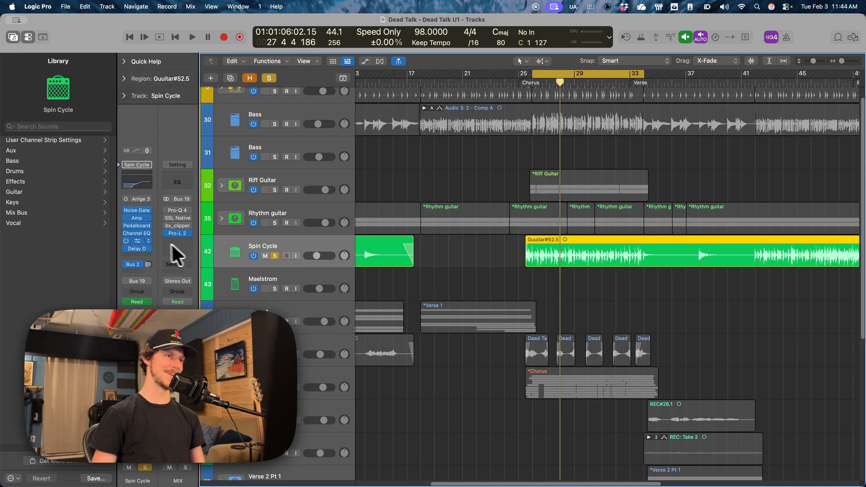
pyautogui.click(136, 241)
pyautogui.click(276, 132)
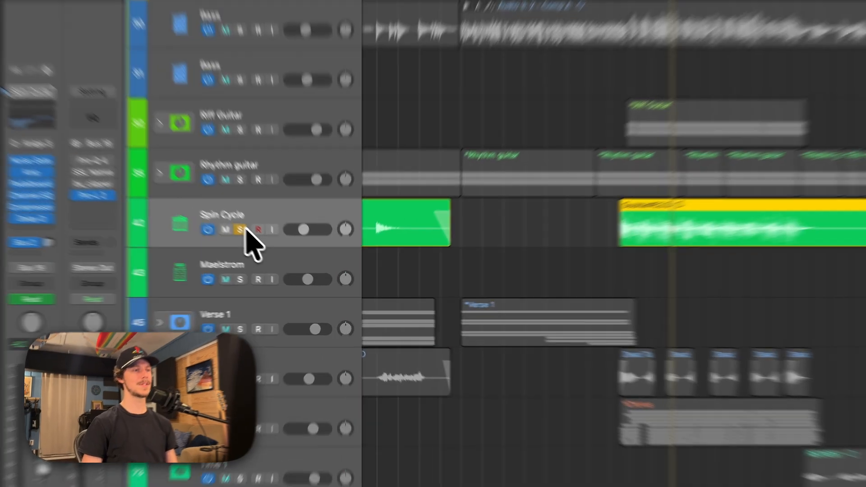
# Step: Turn off the solo on Spin Cycle and play REV VERB track 59 soloed
pyautogui.click(275, 255)
pyautogui.scroll(-2, 517, 296)
pyautogui.scroll(-2, 640, 247)
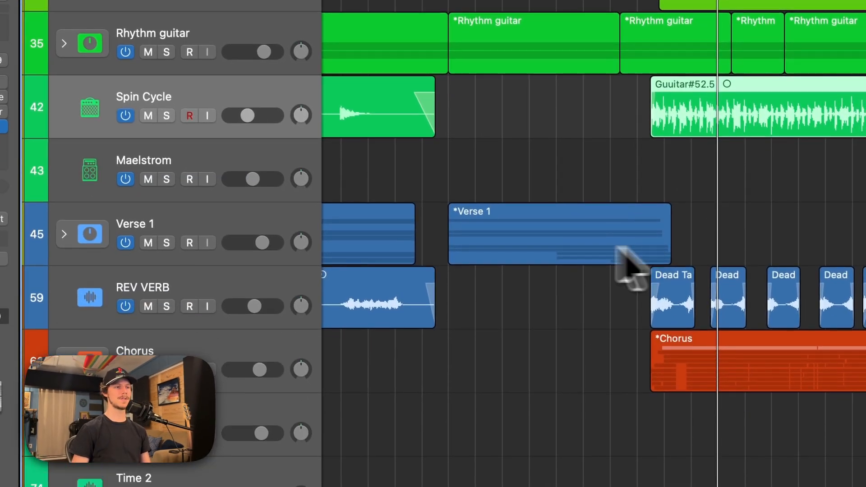
pyautogui.click(180, 299)
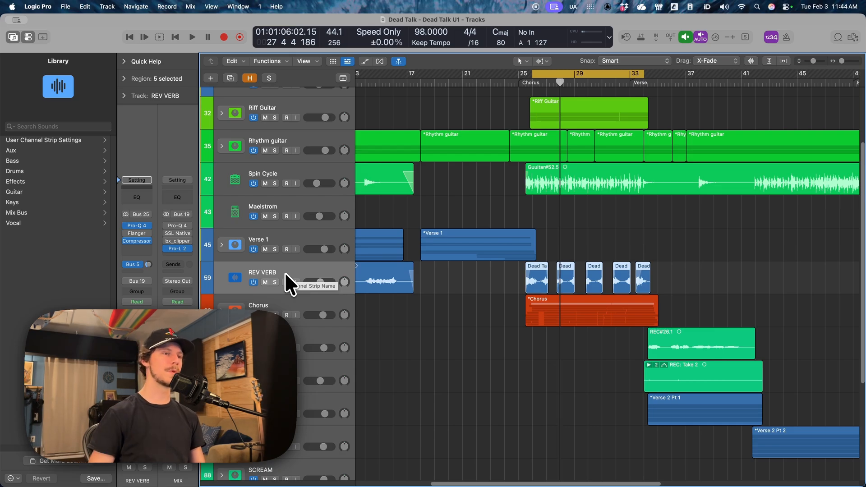
pyautogui.press('s')
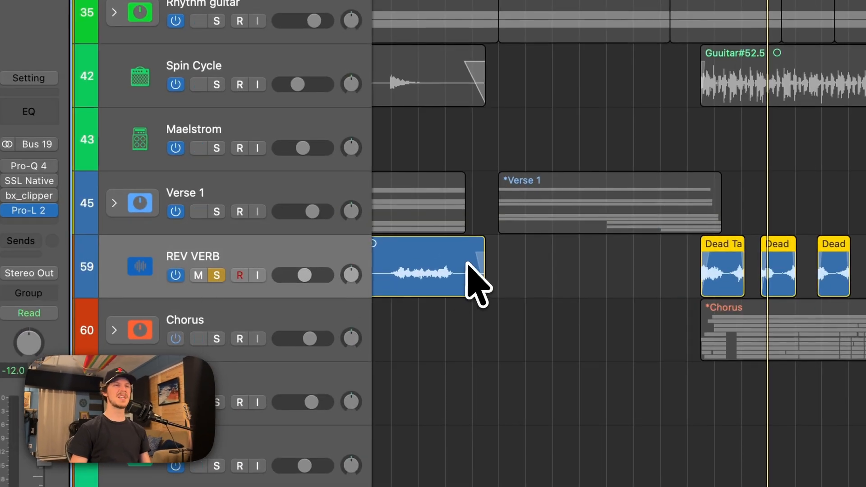
pyautogui.click(491, 100)
pyautogui.press('space')
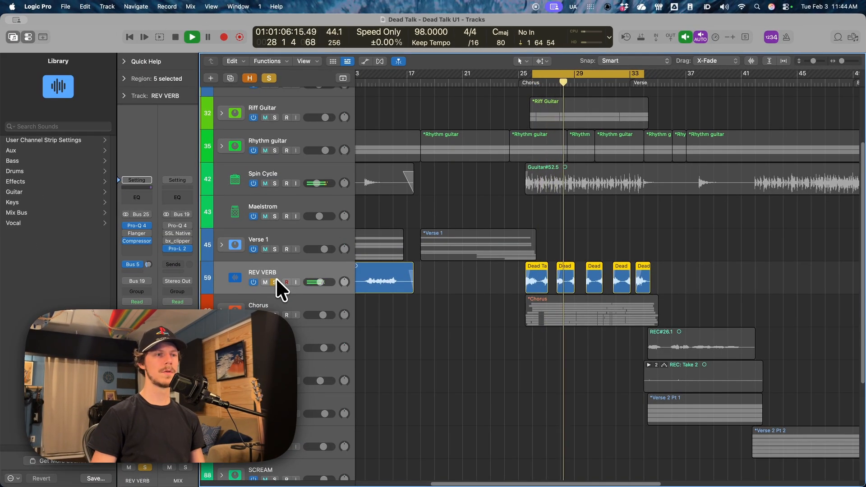
pyautogui.press('space')
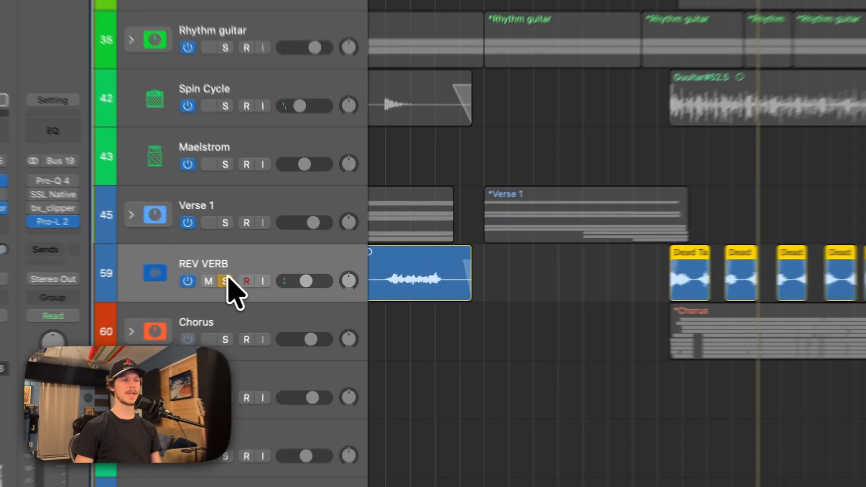
# Step: Turn off the solo on REV VERB and play the chorus, switching between the full mix and the soloed track
pyautogui.click(275, 281)
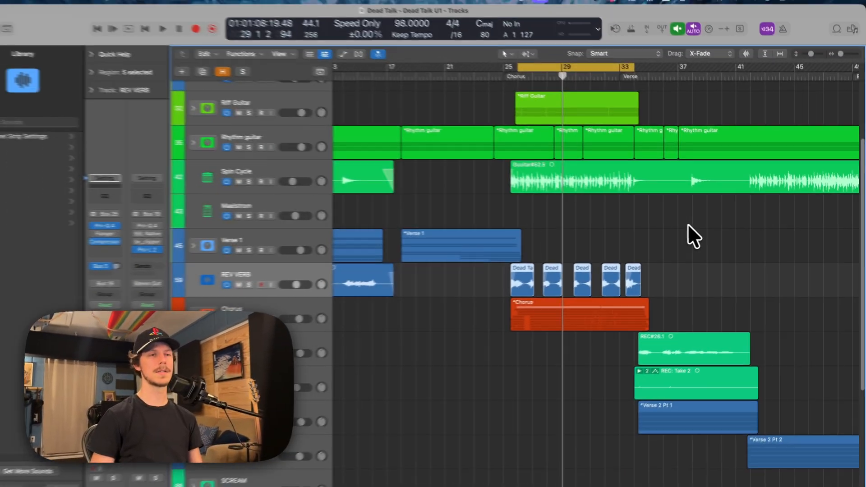
pyautogui.press('space')
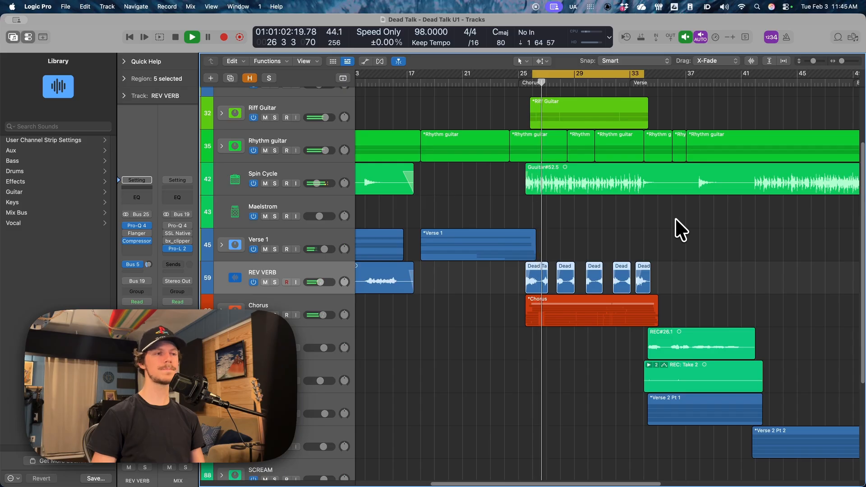
pyautogui.click(274, 281)
pyautogui.click(274, 282)
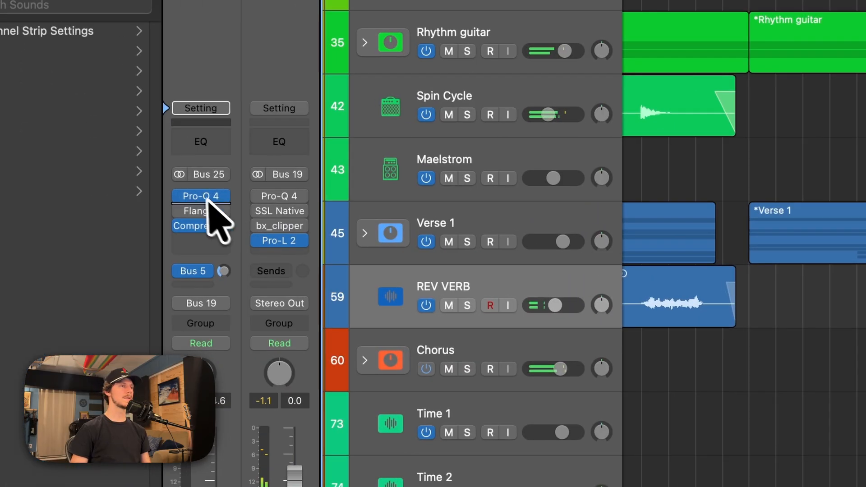
# Step: Examine the Pro-Q 4 and Compressor plug-ins on REV VERB, closing each one after viewing
pyautogui.click(144, 194)
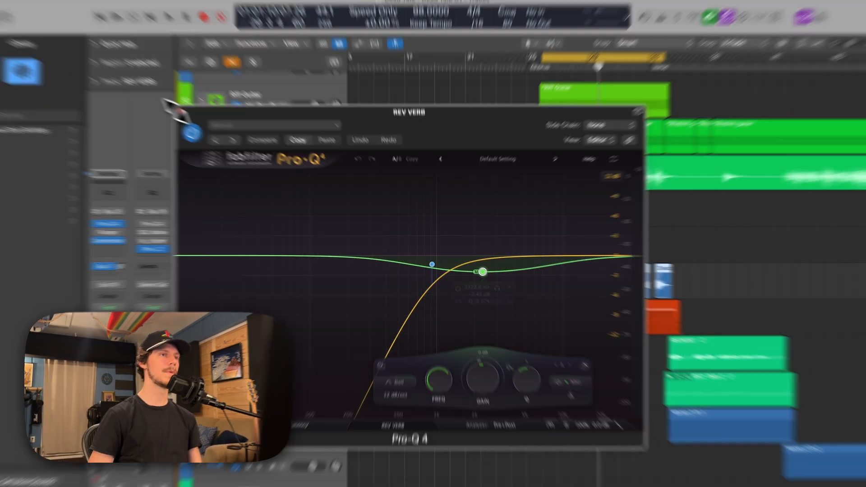
pyautogui.click(203, 124)
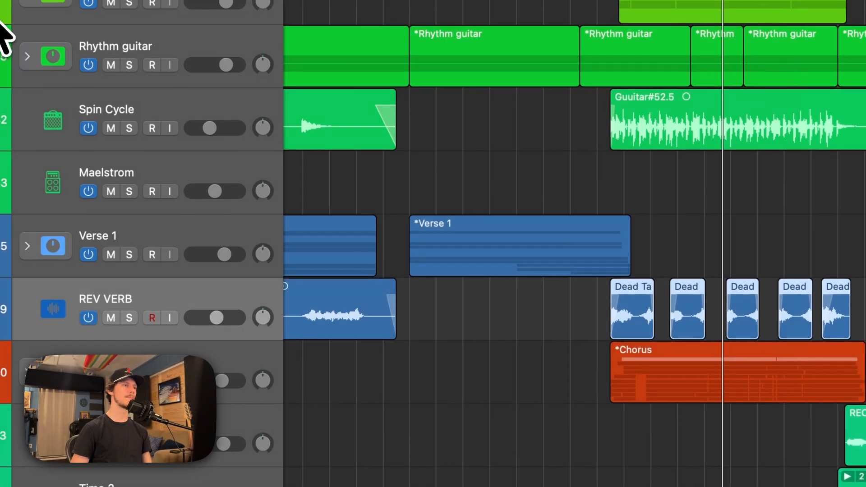
pyautogui.click(1, 221)
pyautogui.moveTo(500, 34); pyautogui.dragTo(481, 0)
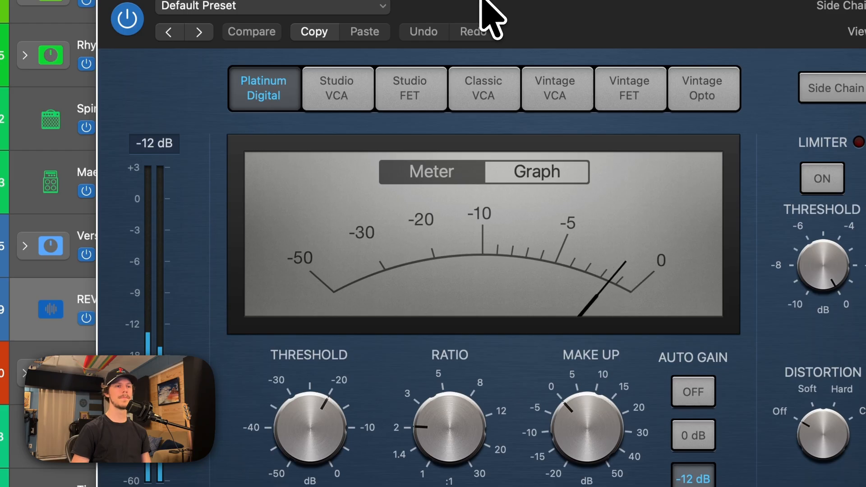
pyautogui.click(110, 0)
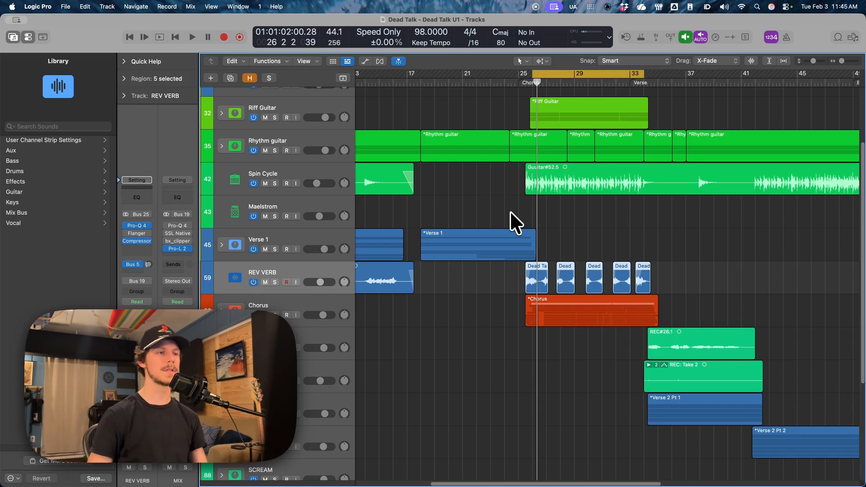
# Step: Expand the Chorus stack and examine the Channel EQ on Chorus 2 track 62, closing it after viewing
pyautogui.click(302, 311)
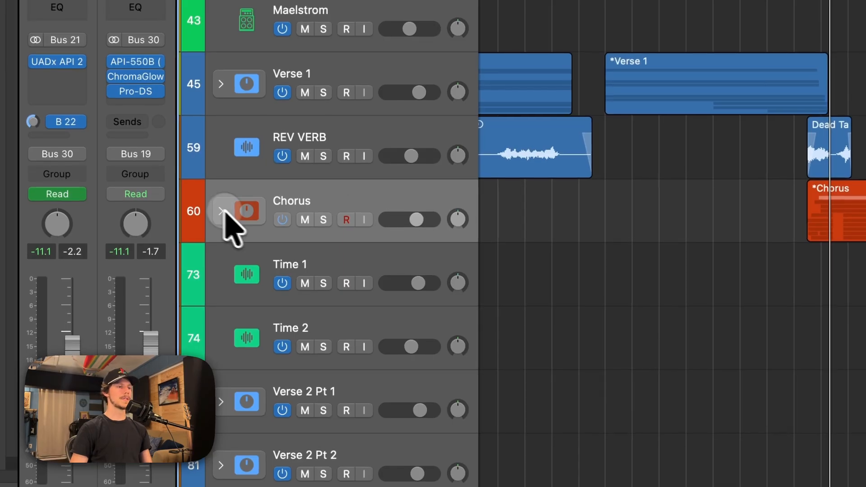
pyautogui.click(221, 210)
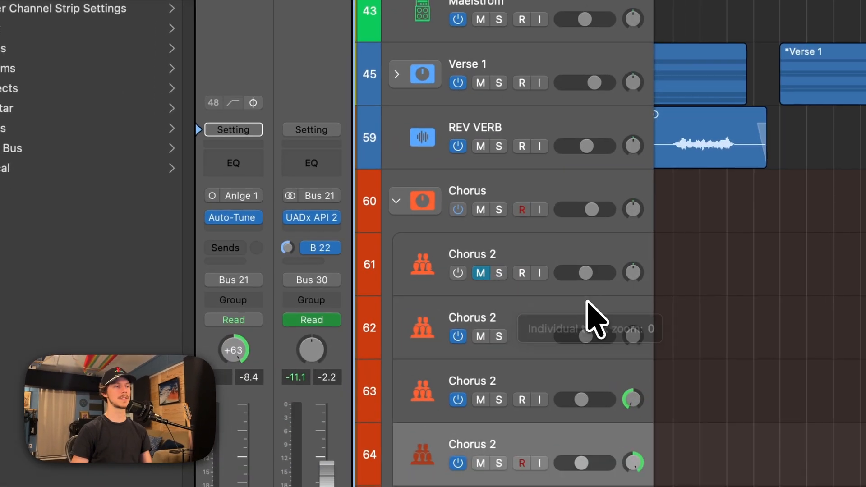
pyautogui.click(317, 300)
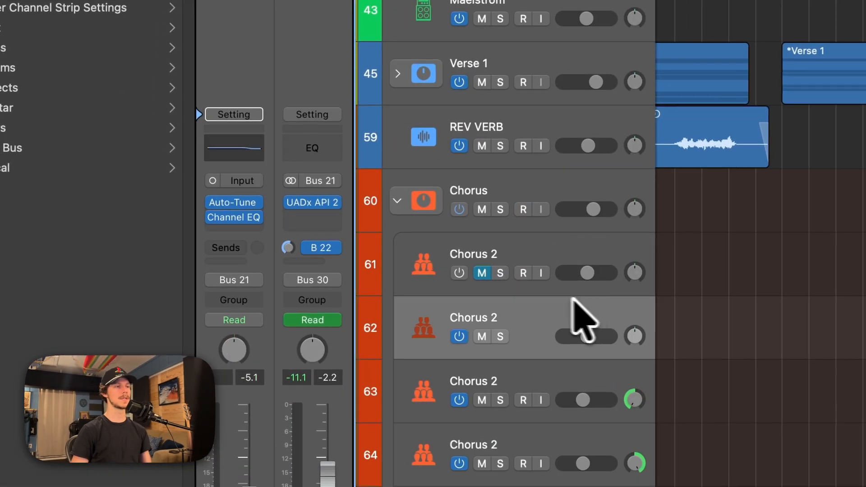
pyautogui.click(233, 219)
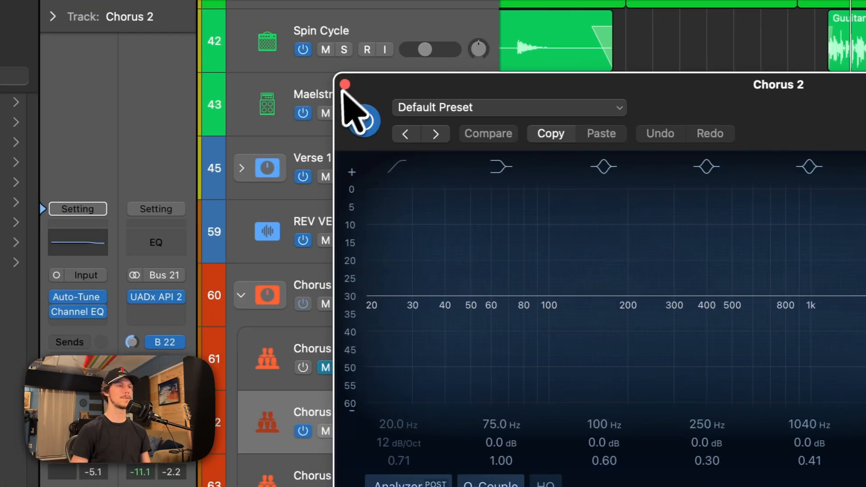
pyautogui.click(49, 64)
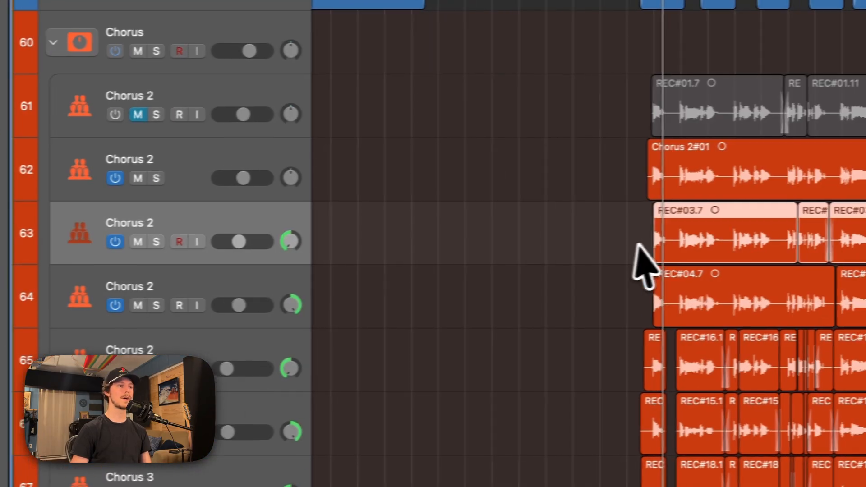
pyautogui.click(218, 271)
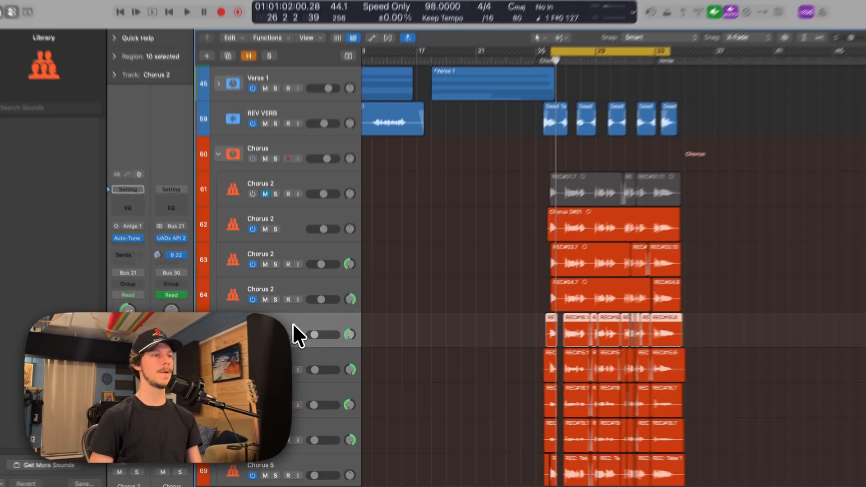
# Step: Look through the stacked chorus vocal tracks, selecting Chorus 3 and Chorus 4 to view their channel strips
pyautogui.click(191, 385)
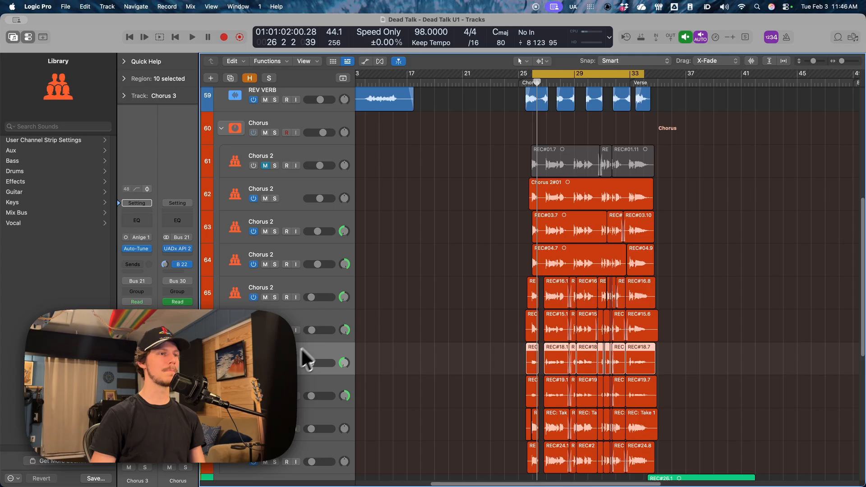
pyautogui.scroll(-2, 410, 310)
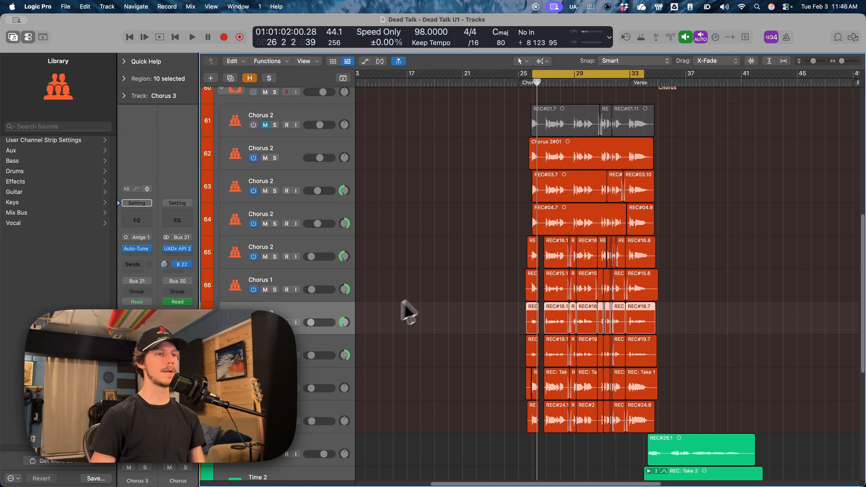
pyautogui.click(313, 348)
pyautogui.scroll(-2, 321, 359)
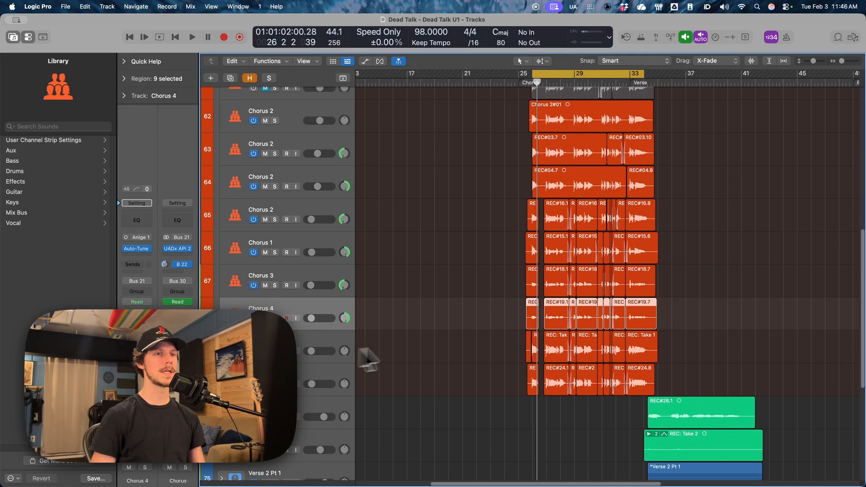
# Step: Select the Chorus stack on track 60 and collapse it
pyautogui.scroll(4, 447, 349)
pyautogui.scroll(4, 293, 194)
pyautogui.click(291, 192)
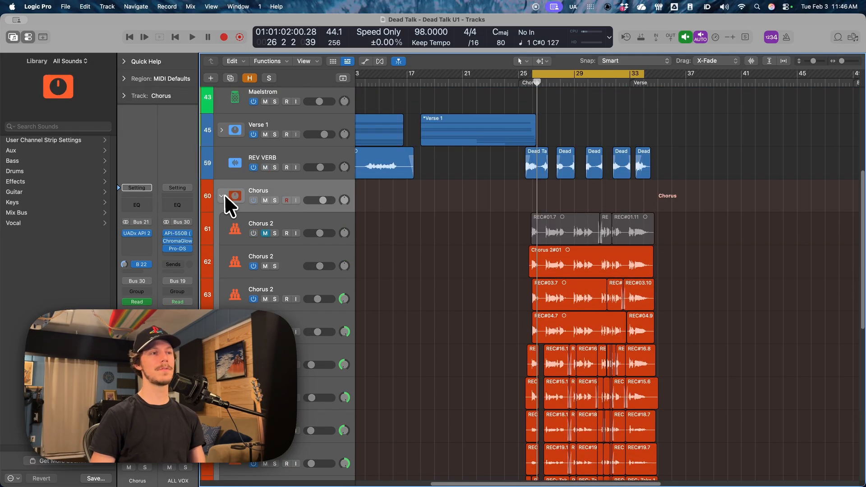
pyautogui.click(221, 195)
# Step: Examine the UADx API 2500 Bus Compressor on the Chorus stack, keeping its track header in view
pyautogui.click(136, 233)
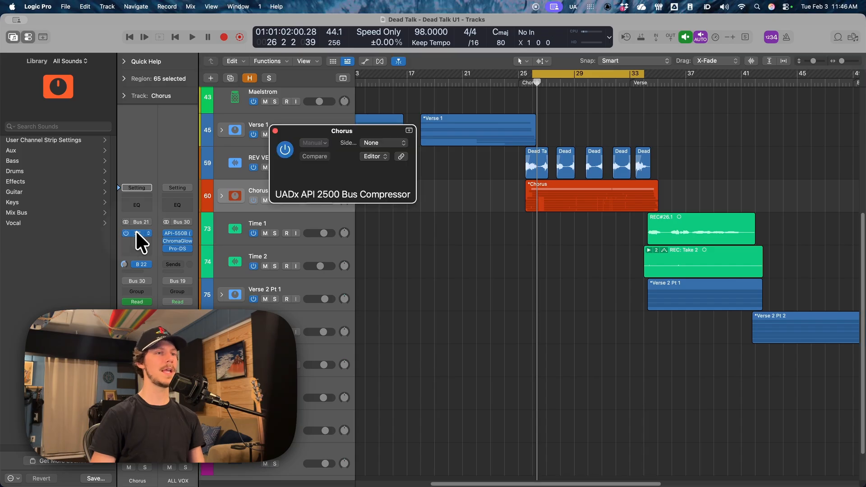
pyautogui.moveTo(500, 132); pyautogui.dragTo(398, 164)
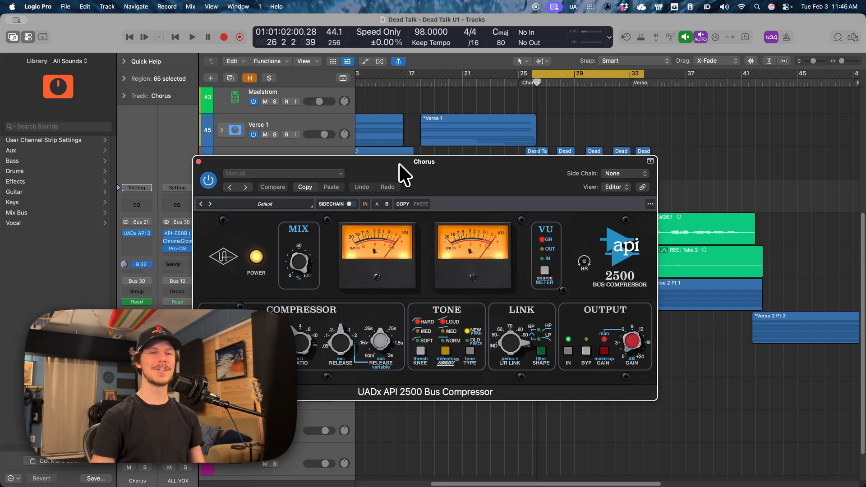
pyautogui.moveTo(398, 165); pyautogui.dragTo(404, 148)
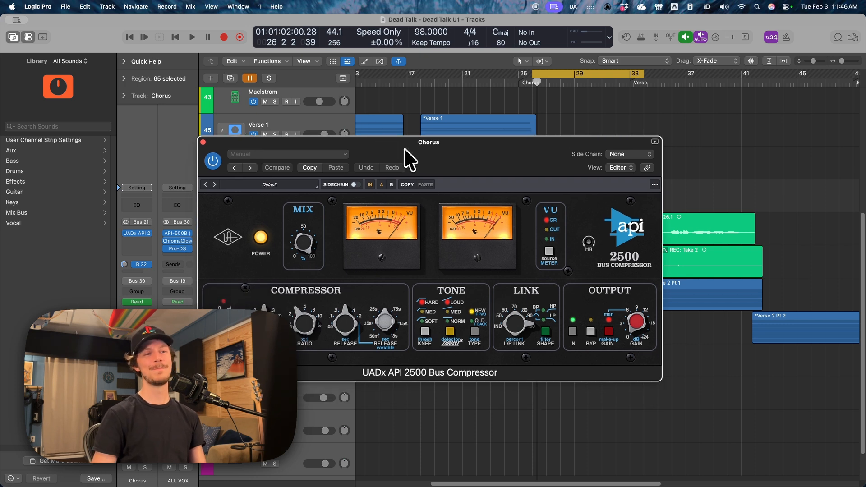
pyautogui.moveTo(395, 148); pyautogui.dragTo(390, 228)
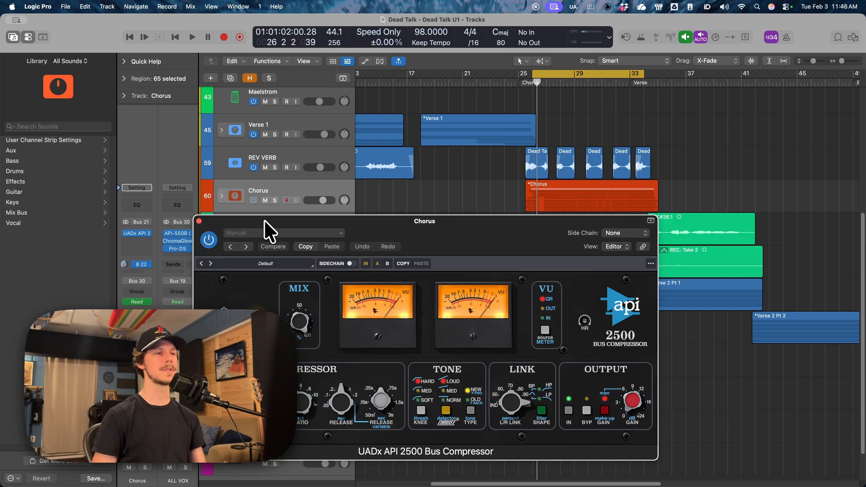
pyautogui.moveTo(264, 220)
pyautogui.mouseDown()
pyautogui.moveTo(241, 219)
pyautogui.moveTo(249, 219)
pyautogui.mouseUp()
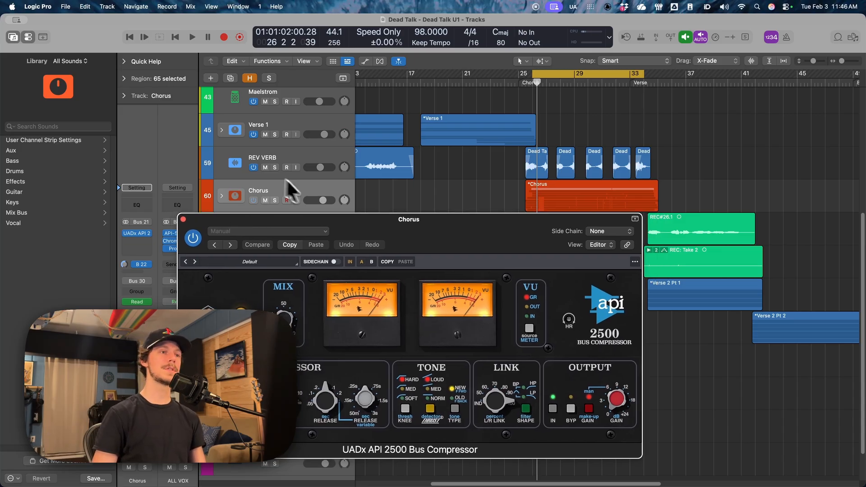
# Step: Move the compressor window clear of the tracks and check the Verse 1 stack's channel strip, returning to the Chorus stack
pyautogui.moveTo(364, 219); pyautogui.dragTo(473, 364)
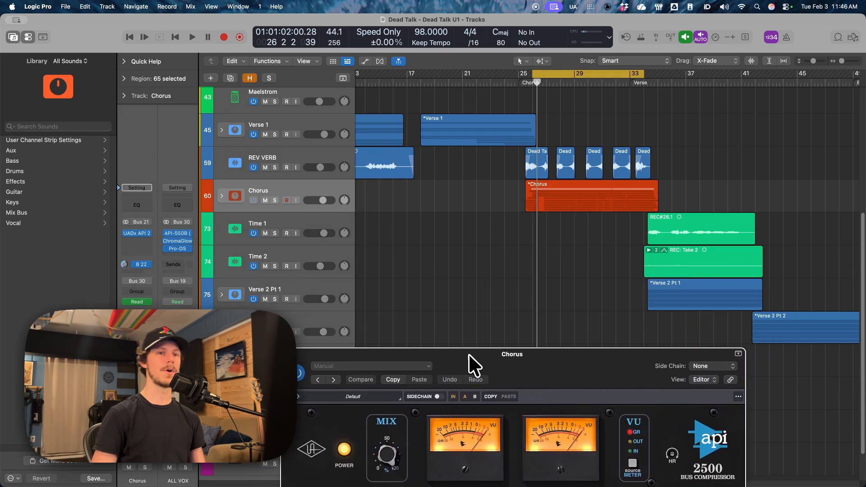
pyautogui.click(318, 130)
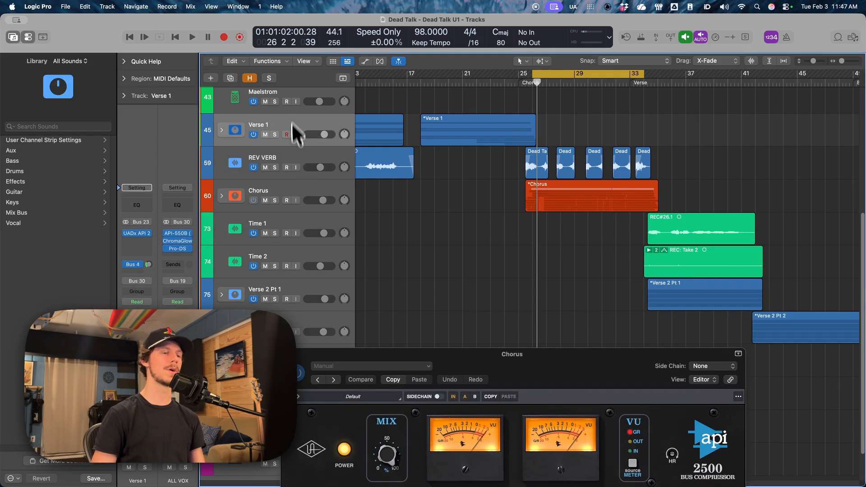
pyautogui.click(335, 189)
# Step: Solo the Chorus stack and compare its sound with the API 2500 powered off and on, closing the plug-in after the comparison
pyautogui.moveTo(487, 353); pyautogui.dragTo(410, 236)
pyautogui.click(275, 200)
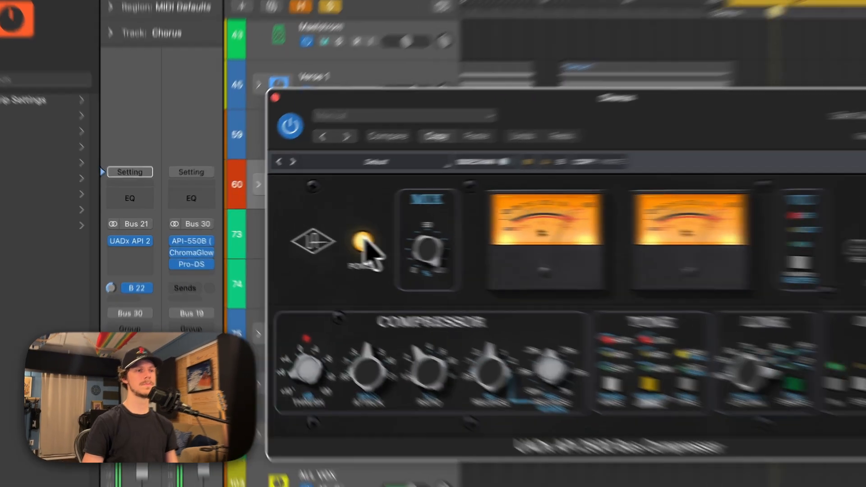
pyautogui.click(291, 233)
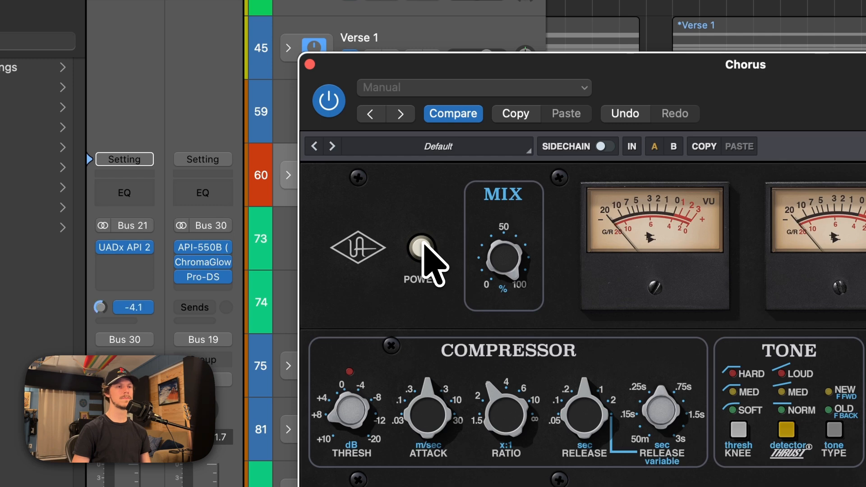
pyautogui.click(423, 244)
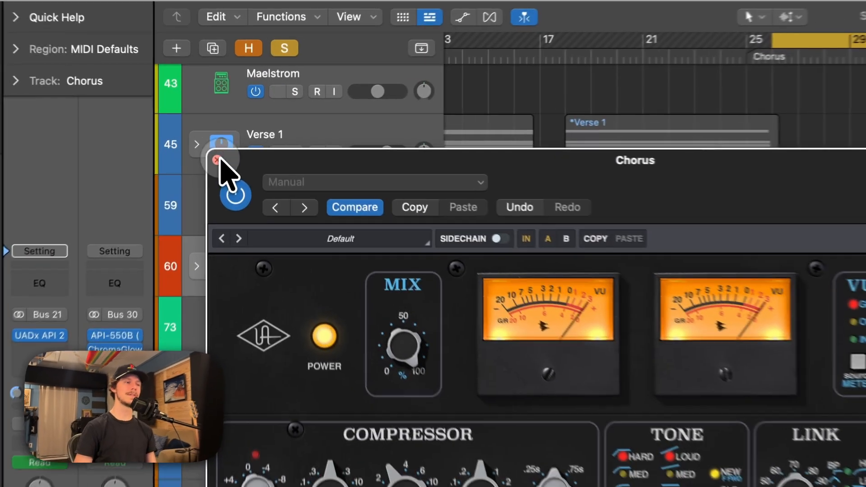
pyautogui.click(217, 159)
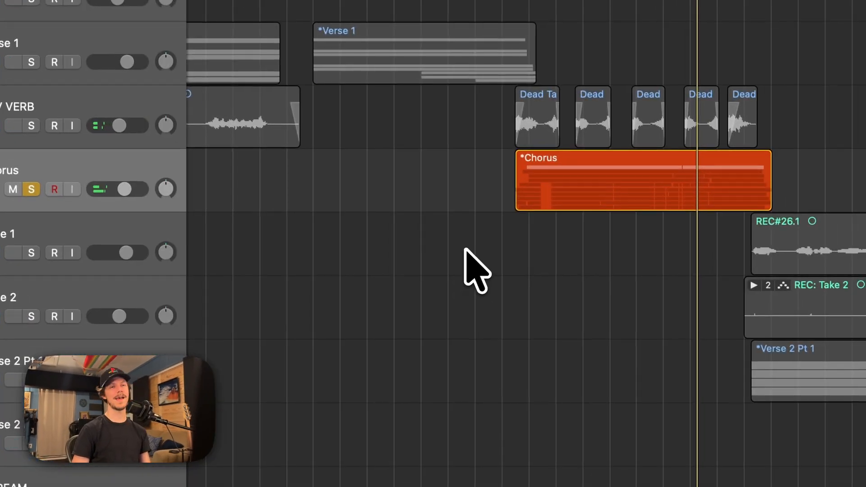